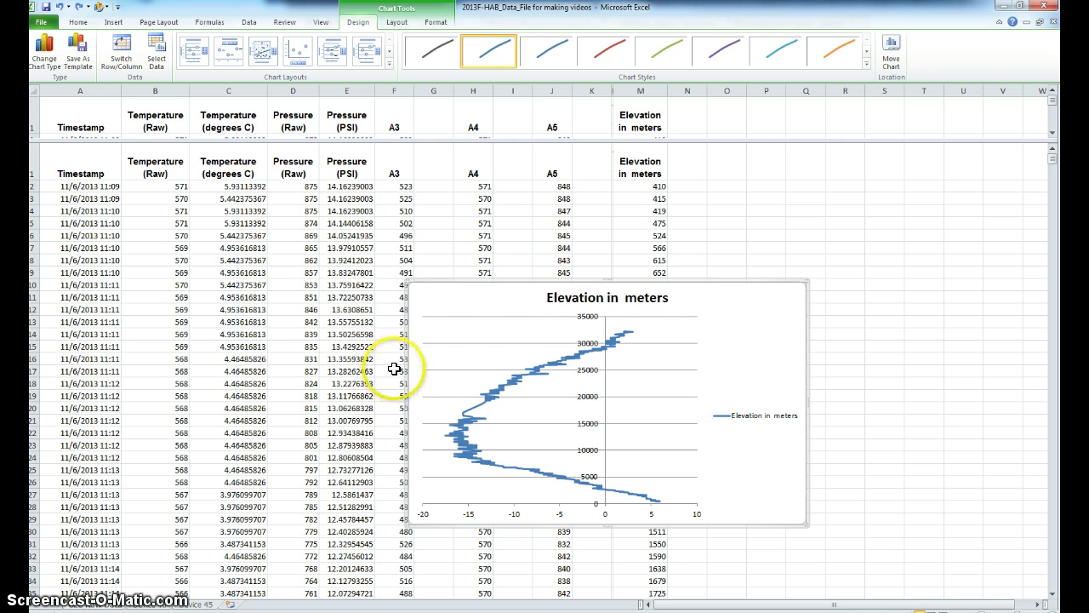
# - Move the Elevation in meters chart up and left over the data and enlarge it
pyautogui.moveTo(496, 301); pyautogui.dragTo(435, 225)
pyautogui.moveTo(742, 449)
pyautogui.mouseDown()
pyautogui.moveTo(802, 539)
pyautogui.moveTo(829, 530)
pyautogui.moveTo(738, 435)
pyautogui.mouseUp()
pyautogui.moveTo(522, 267); pyautogui.dragTo(816, 502)
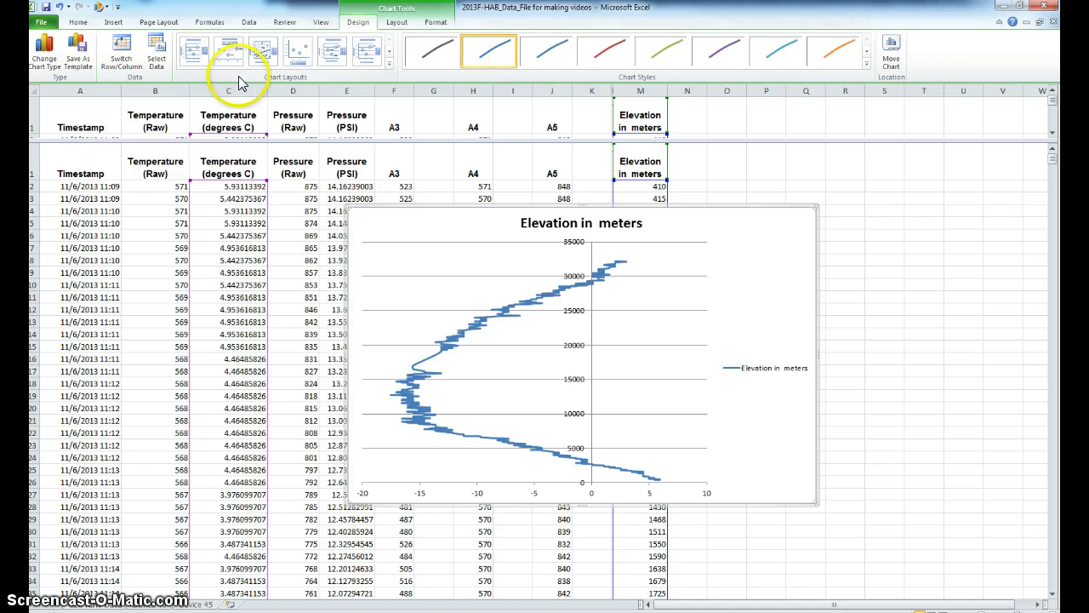
pyautogui.click(159, 23)
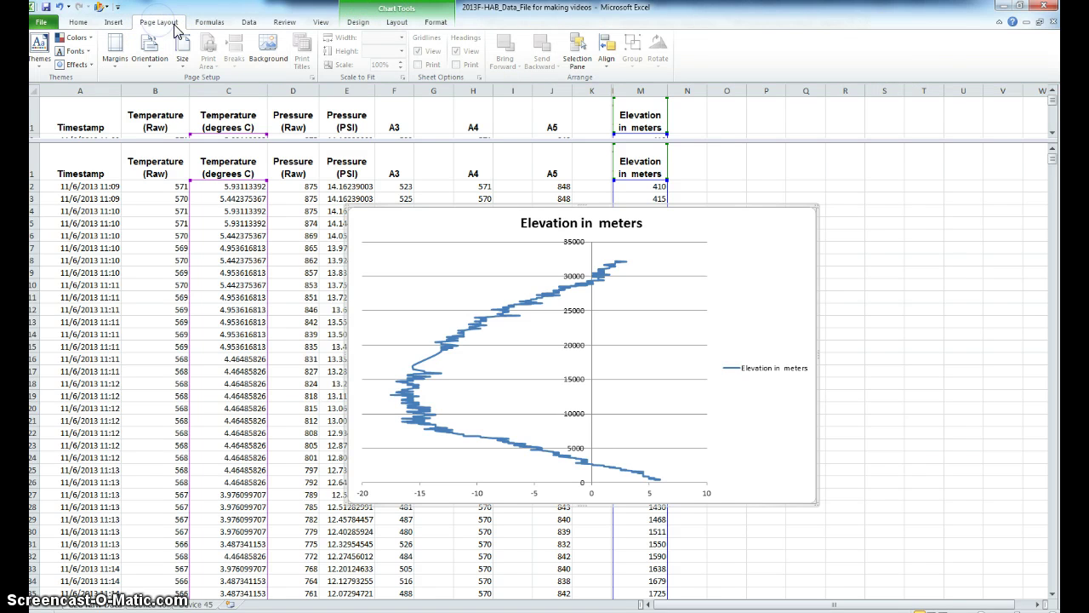
pyautogui.click(204, 24)
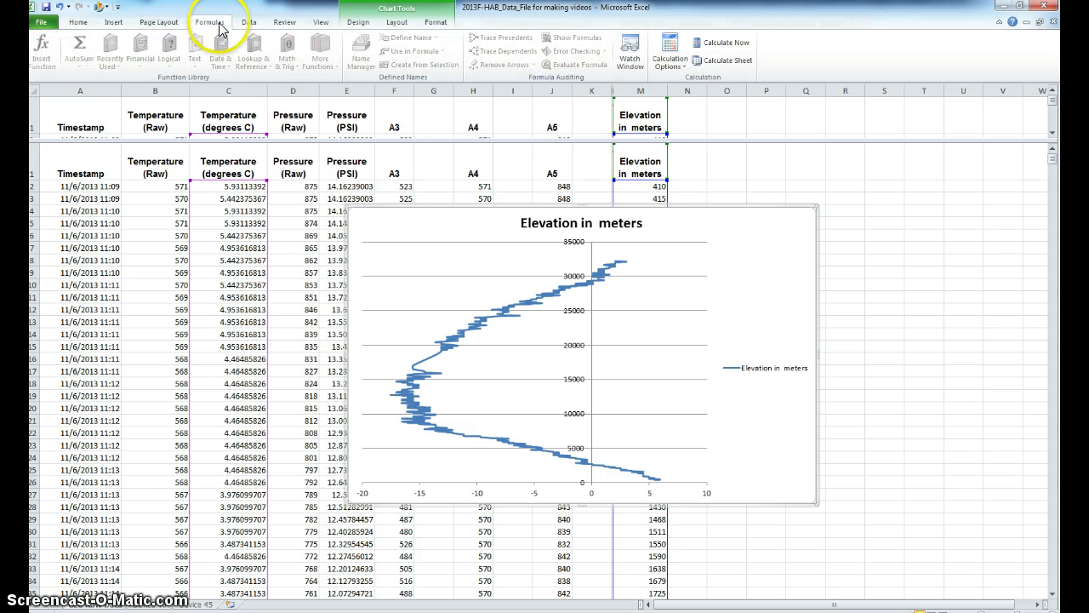
pyautogui.click(247, 24)
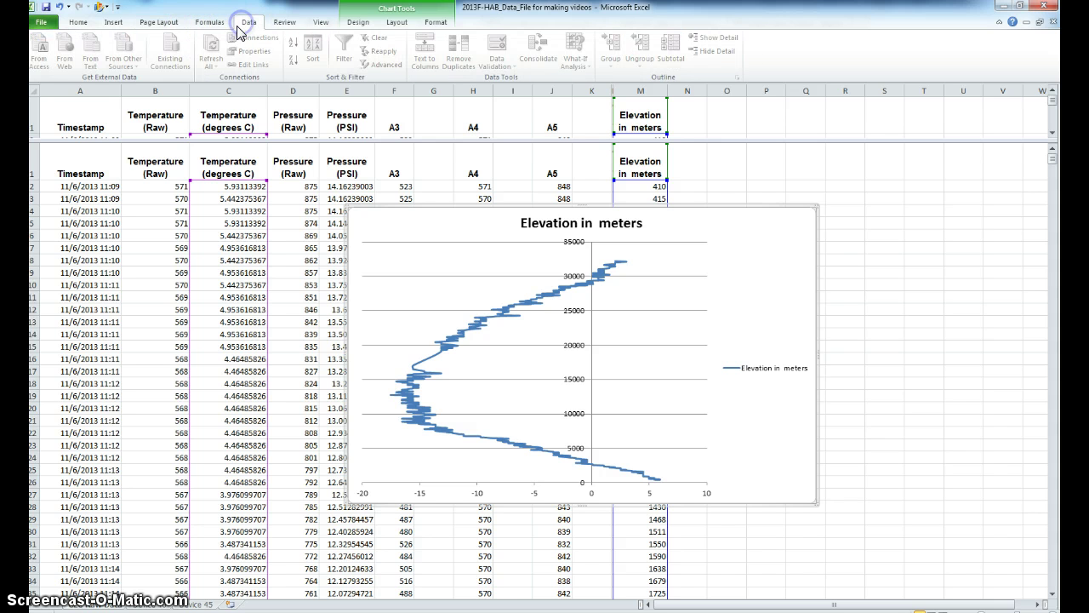
# - Move the elevation chart to a new sheet named "Temperature versus elevation"
pyautogui.click(379, 10)
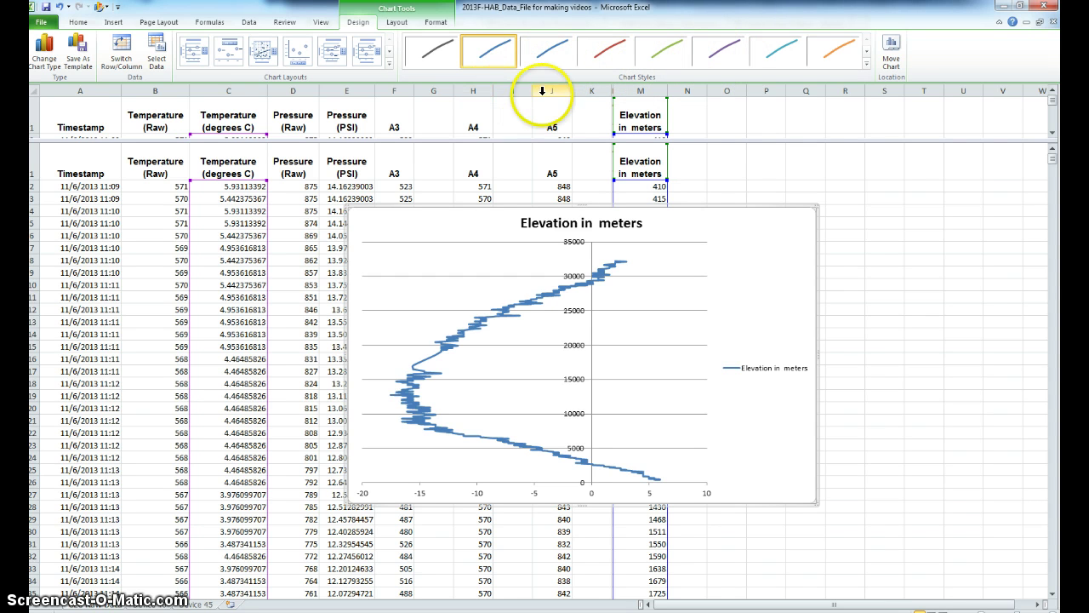
pyautogui.click(891, 48)
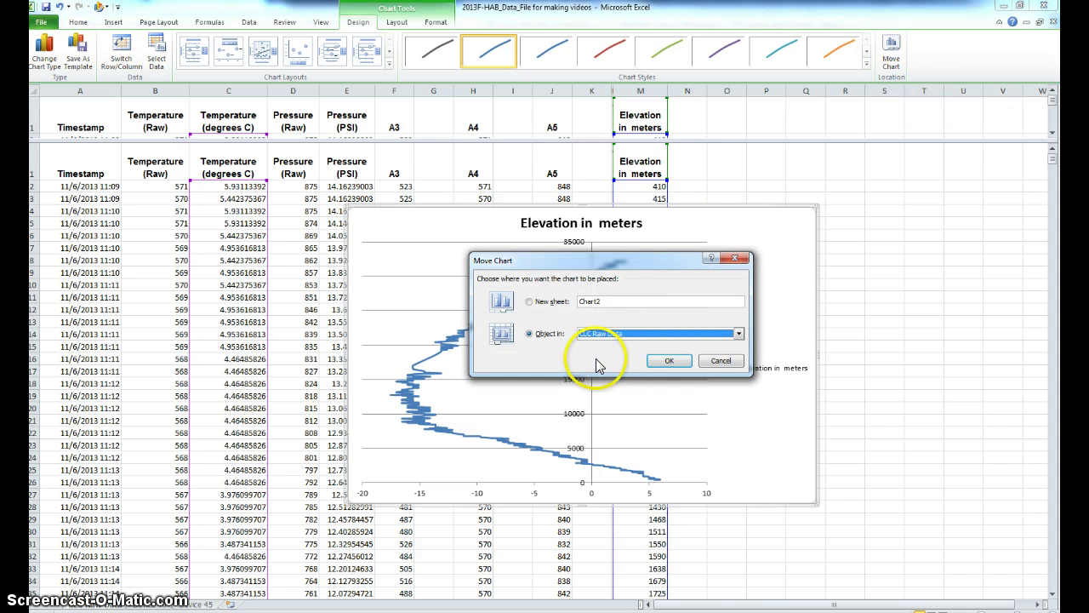
pyautogui.click(529, 303)
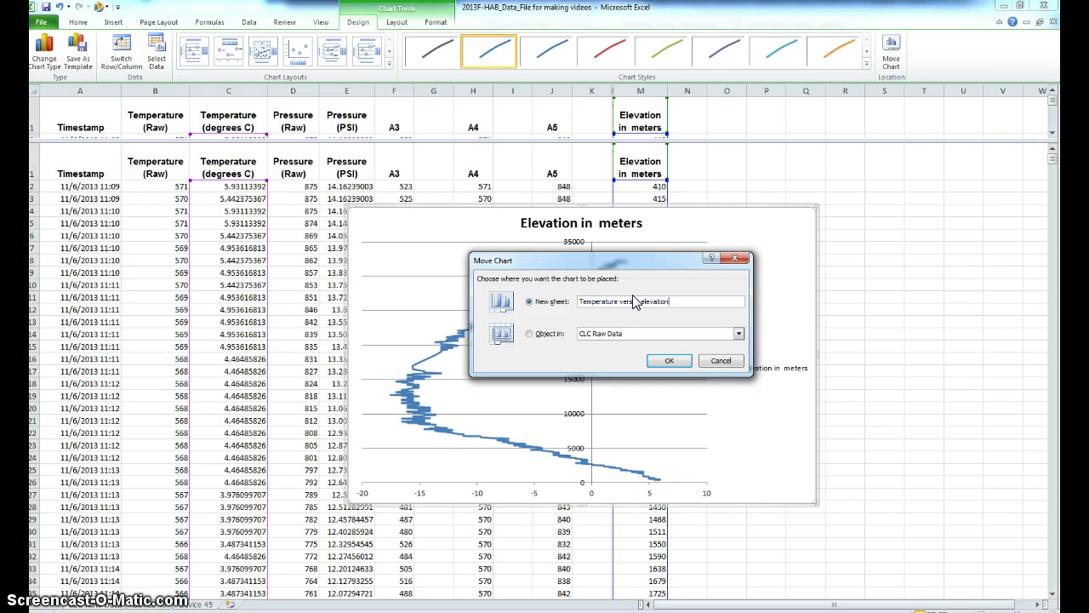
pyautogui.click(668, 361)
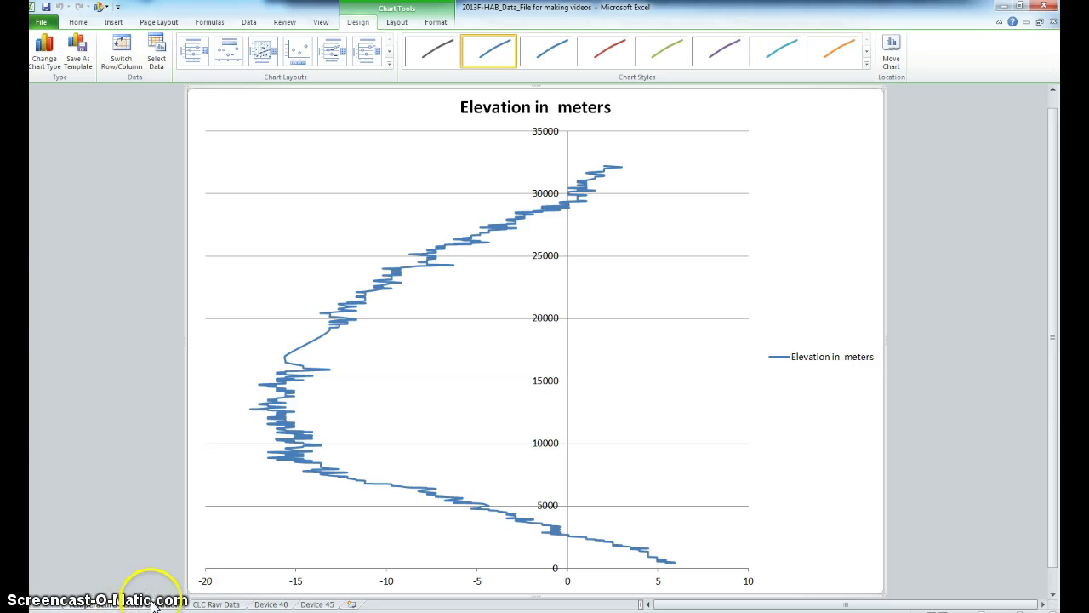
# - Look through the CLC Raw Data, Device 40 and Device 45 sheets and return to the chart sheet
pyautogui.click(216, 604)
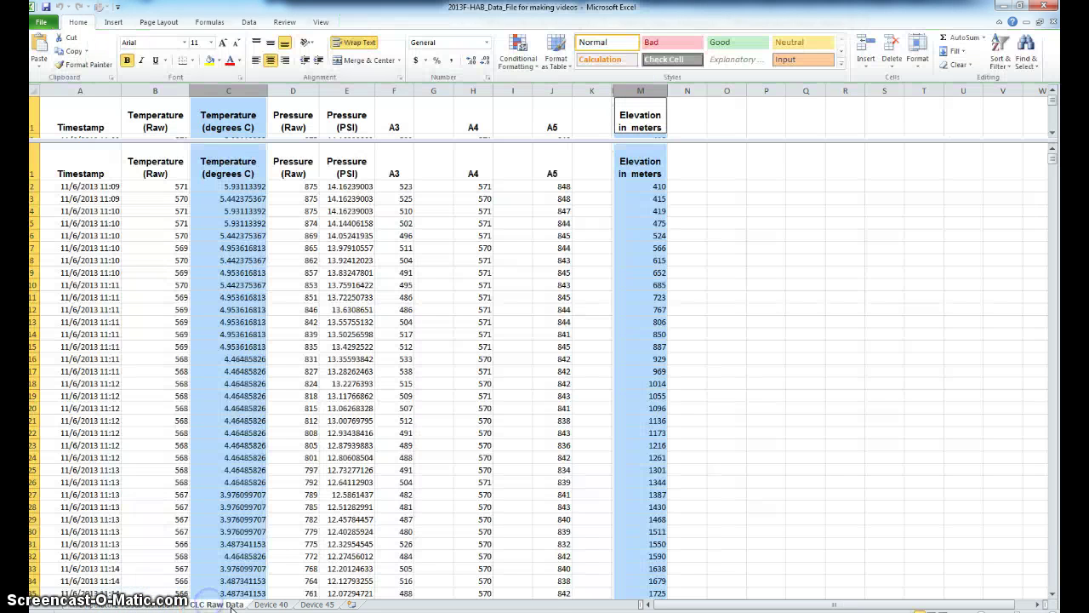
pyautogui.click(277, 604)
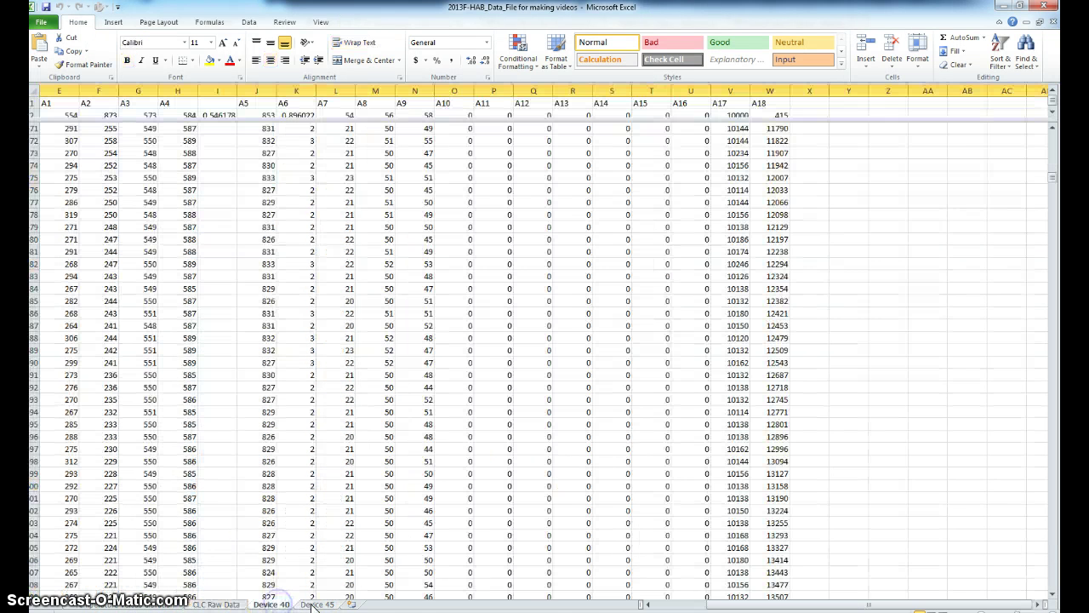
pyautogui.click(316, 604)
pyautogui.click(272, 604)
pyautogui.click(221, 604)
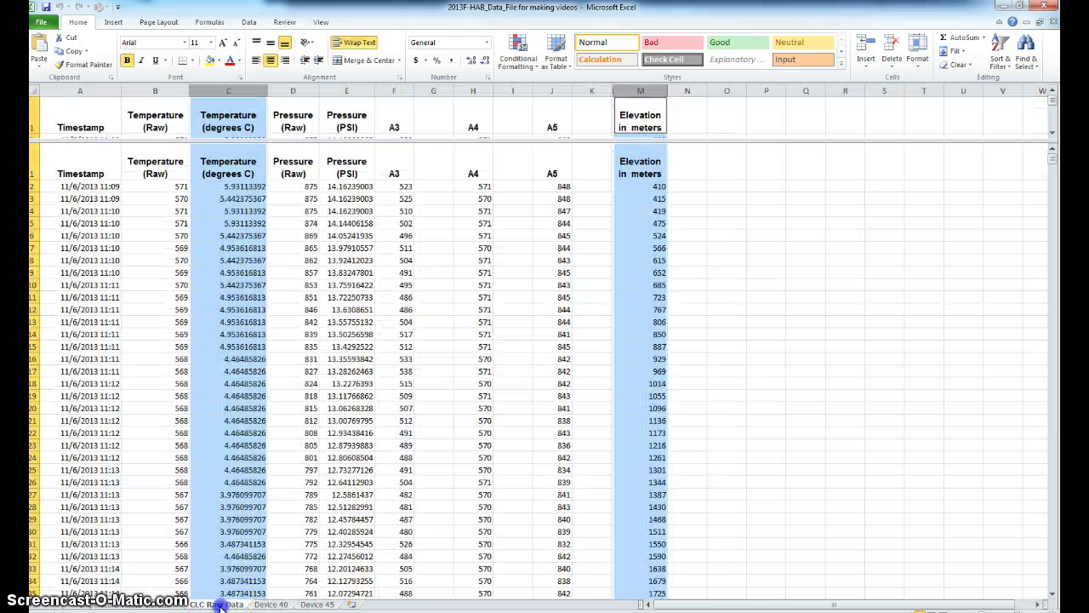
pyautogui.click(146, 604)
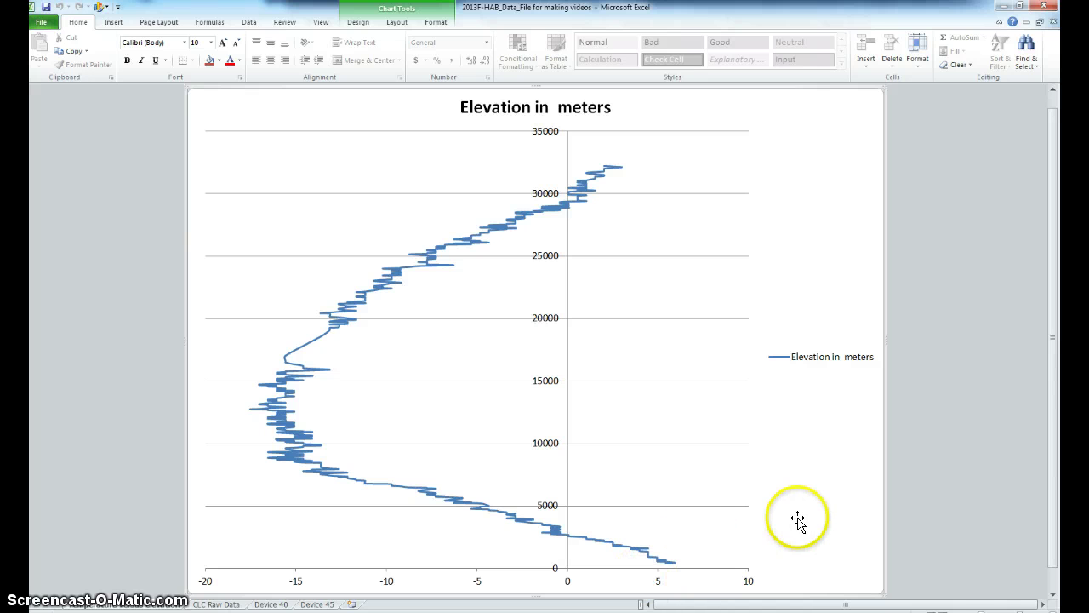
# - Examine the chart and the format options of its primary vertical axis, leaving the settings as they are
pyautogui.moveTo(1049, 376); pyautogui.dragTo(1053, 387)
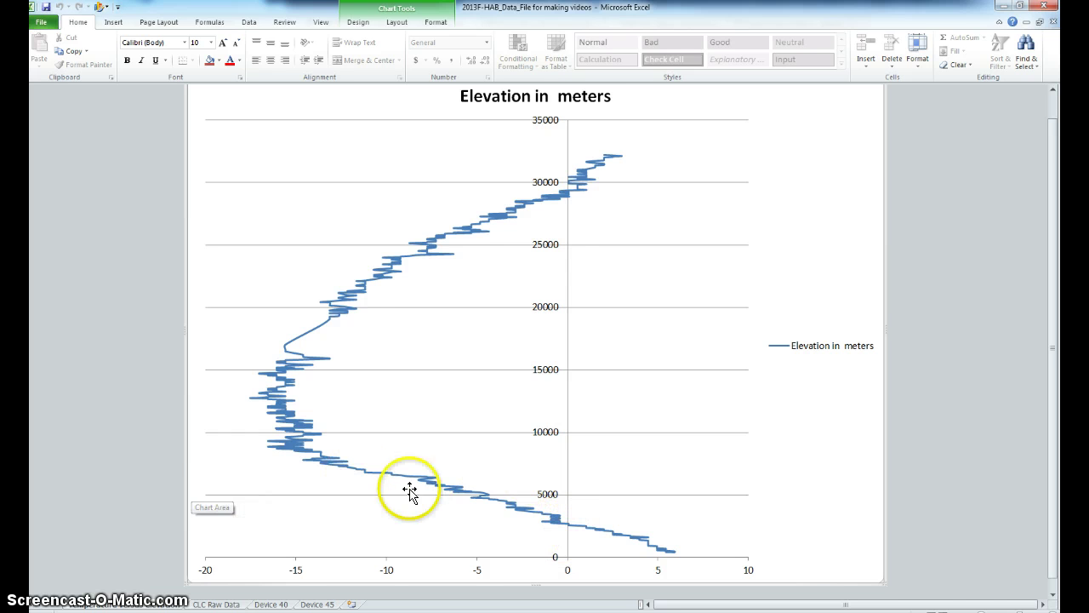
pyautogui.moveTo(508, 510)
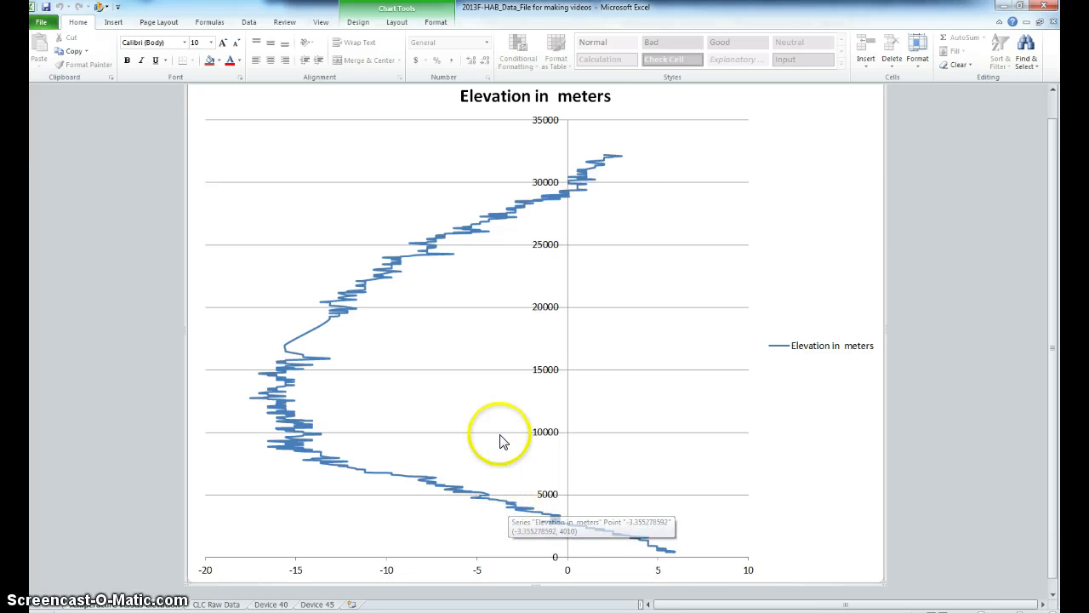
pyautogui.click(414, 12)
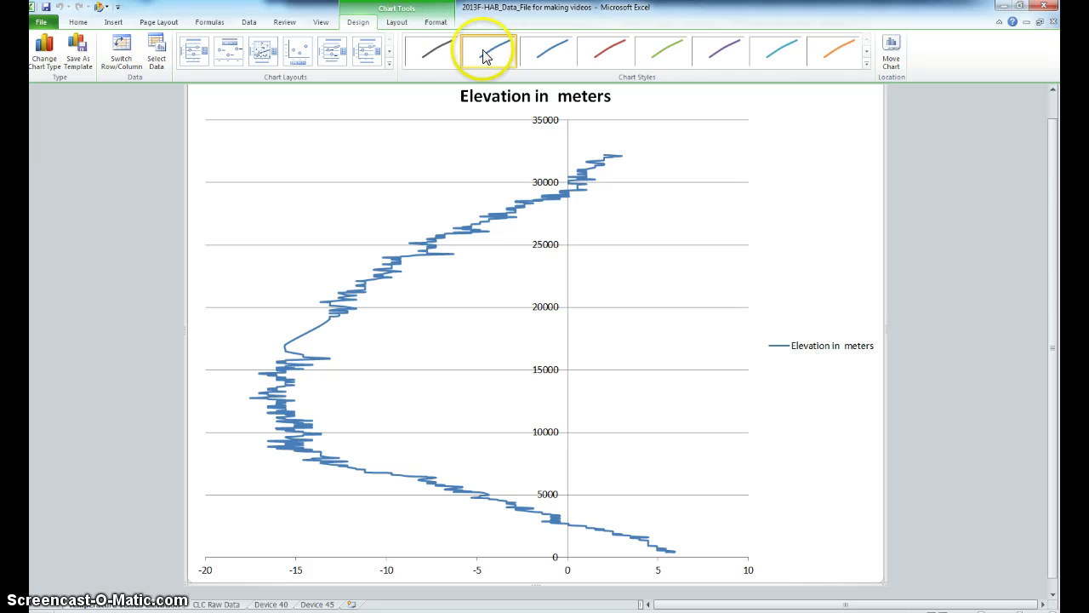
pyautogui.click(397, 25)
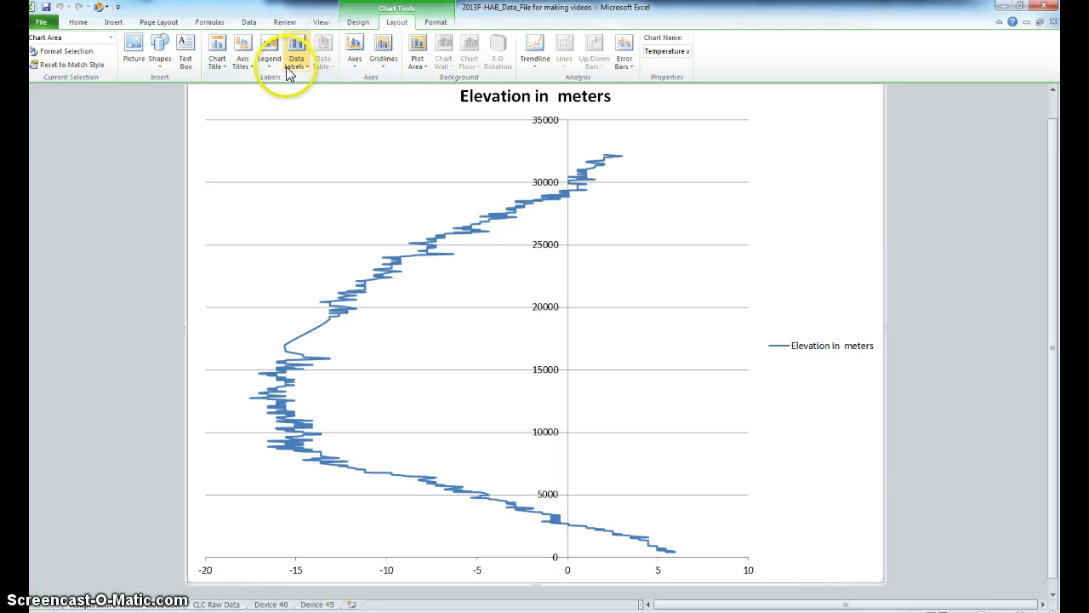
pyautogui.click(355, 62)
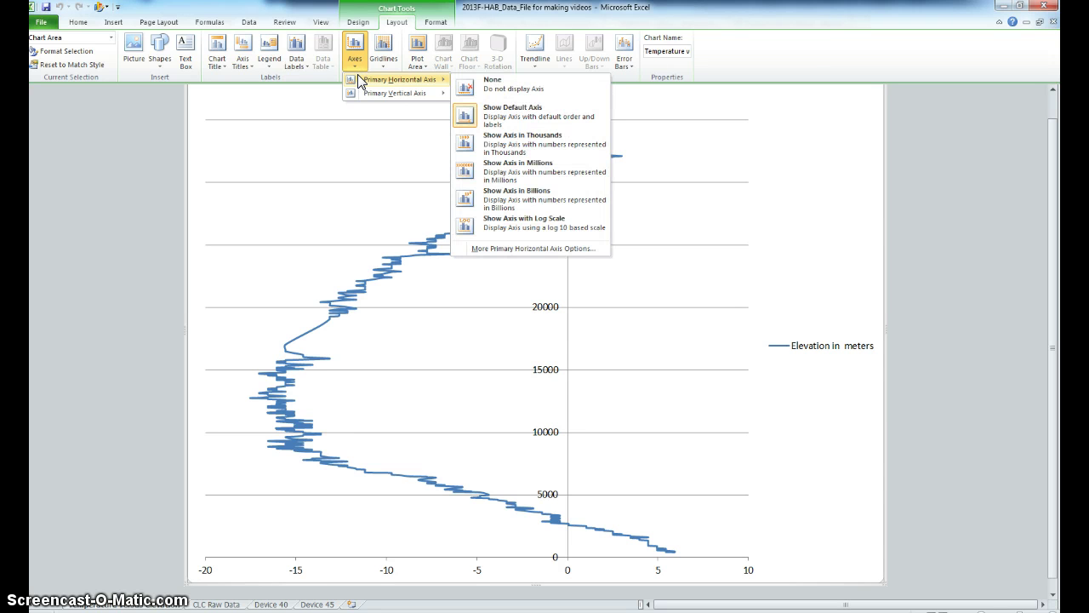
pyautogui.click(368, 94)
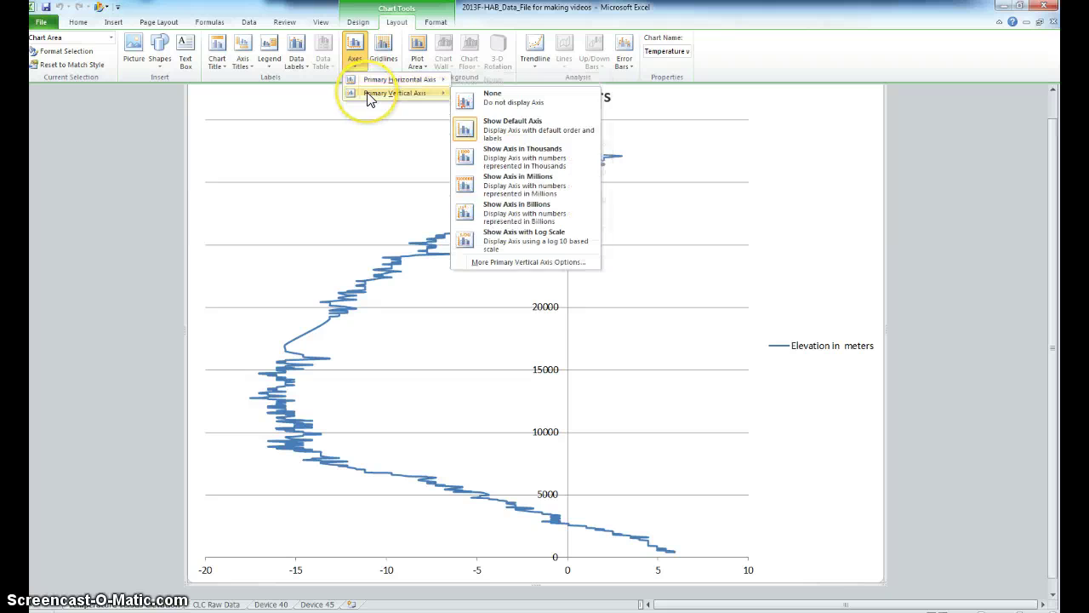
pyautogui.click(525, 264)
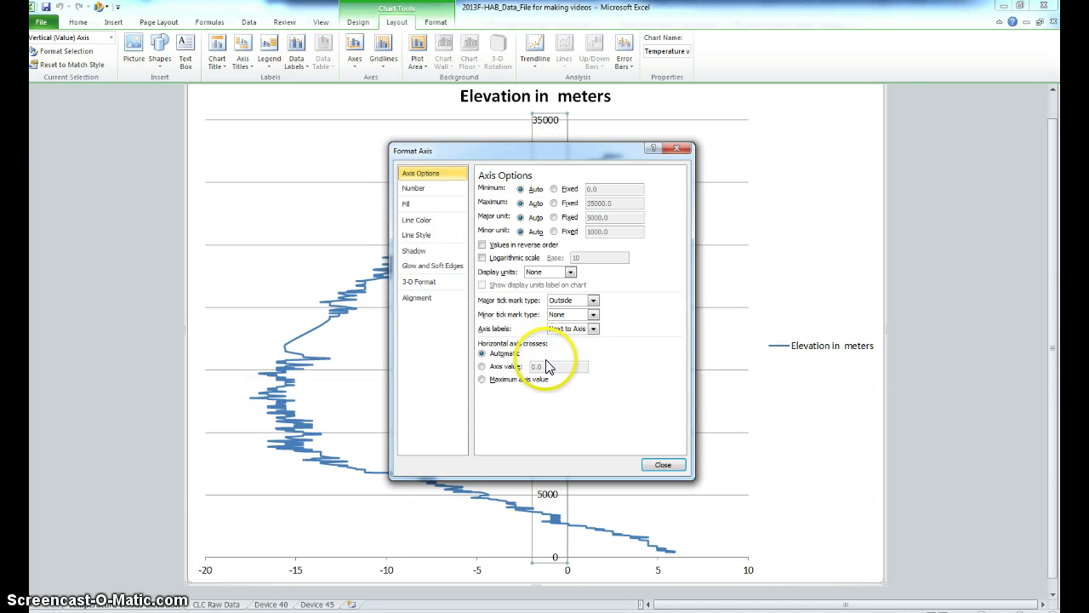
pyautogui.click(676, 153)
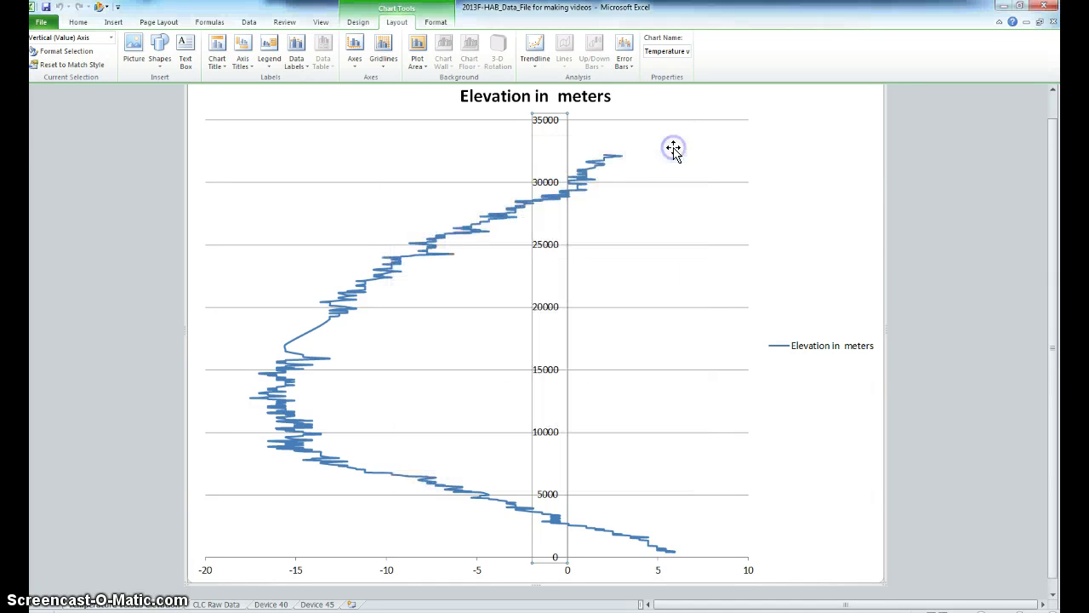
# - In the primary horizontal axis options, set the vertical axis to cross at axis value -20
pyautogui.click(354, 63)
pyautogui.click(366, 80)
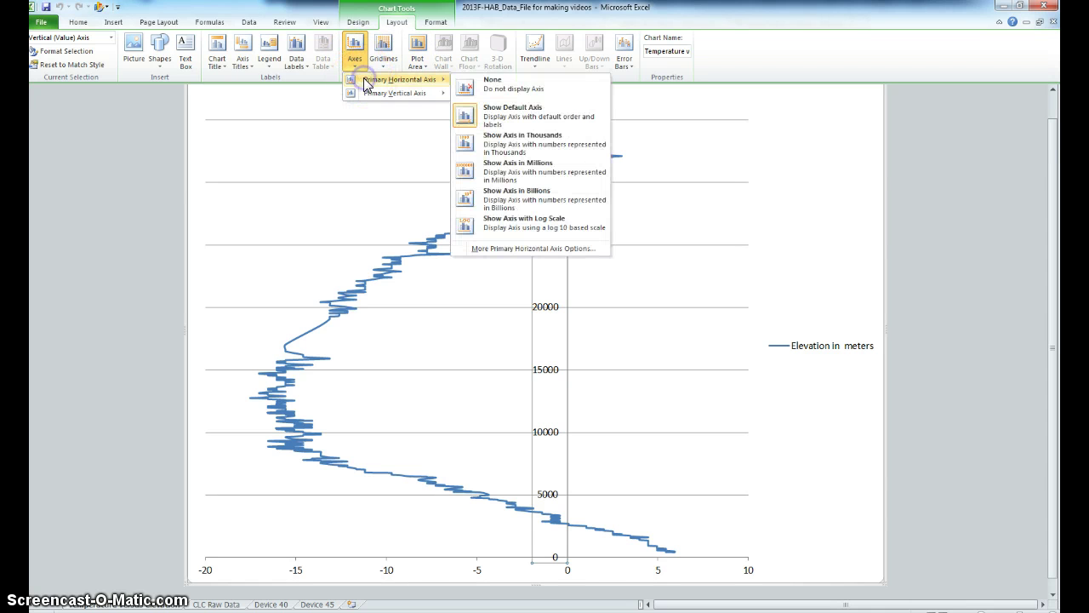
pyautogui.click(553, 248)
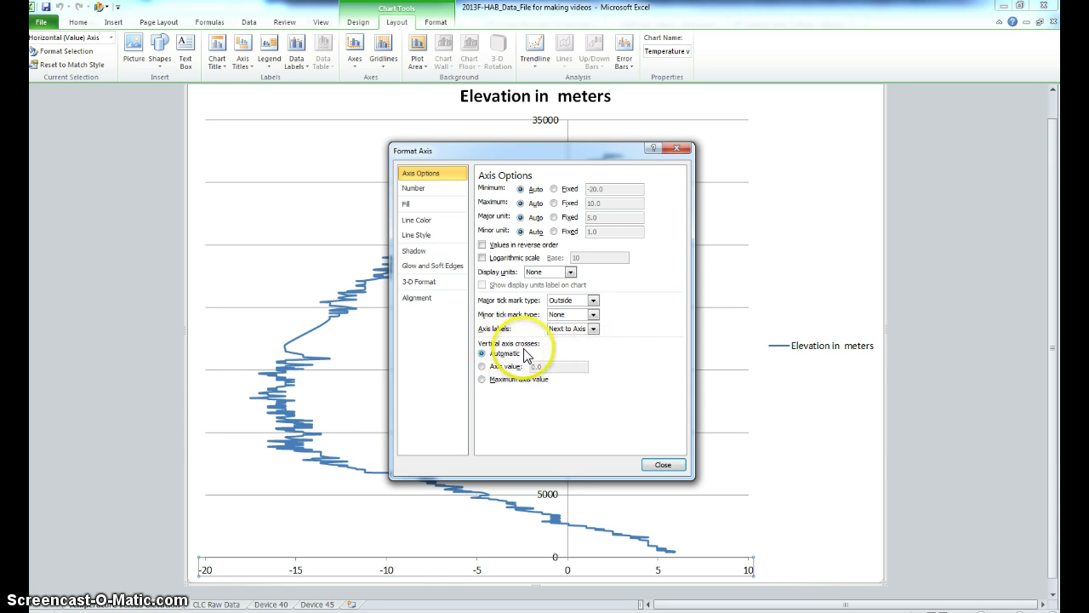
pyautogui.click(483, 366)
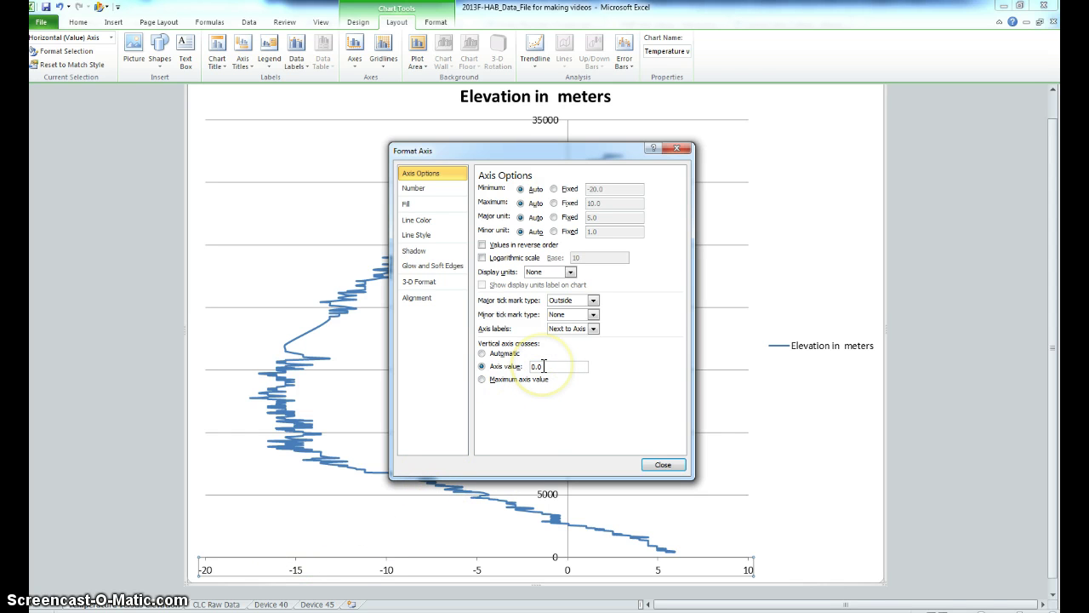
pyautogui.moveTo(544, 366); pyautogui.dragTo(519, 369)
pyautogui.click(663, 468)
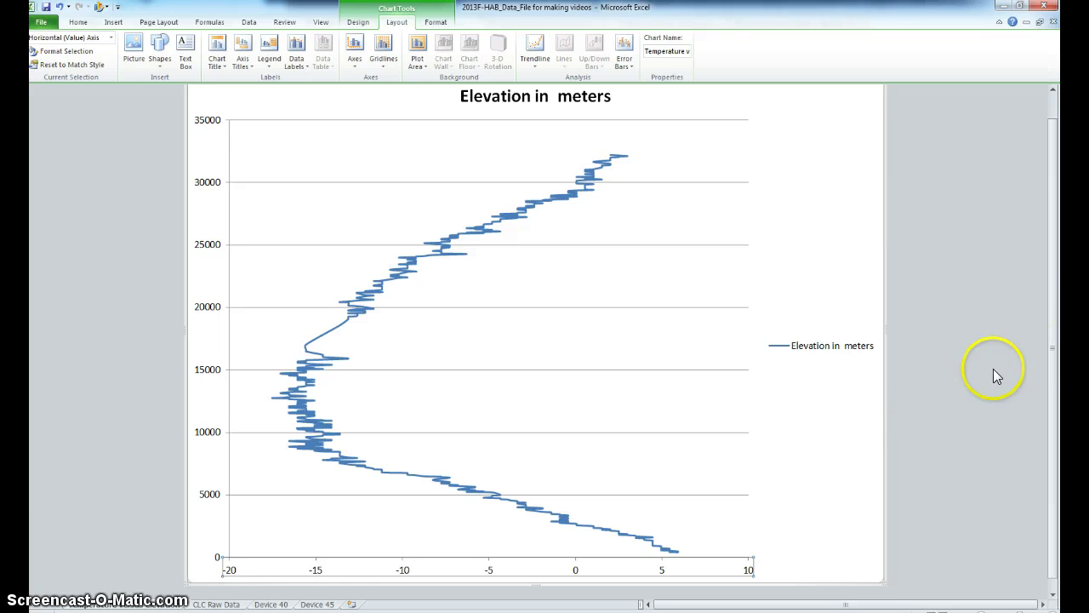
# - Replace the chart title with "Temperature versus Elevation"
pyautogui.moveTo(1052, 362); pyautogui.dragTo(1049, 401)
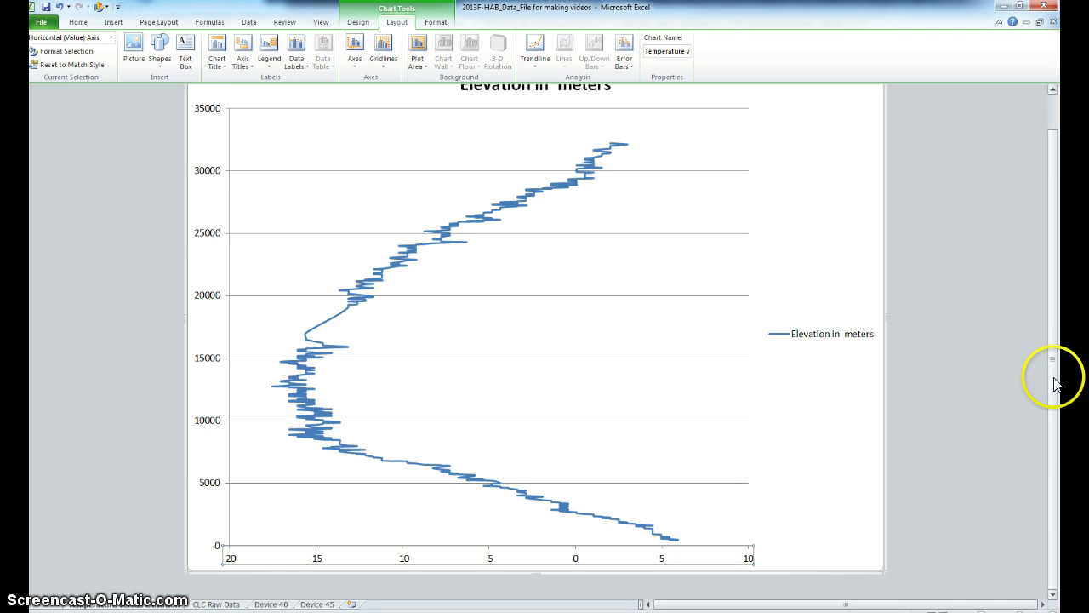
pyautogui.moveTo(1052, 377); pyautogui.dragTo(1053, 342)
pyautogui.click(556, 128)
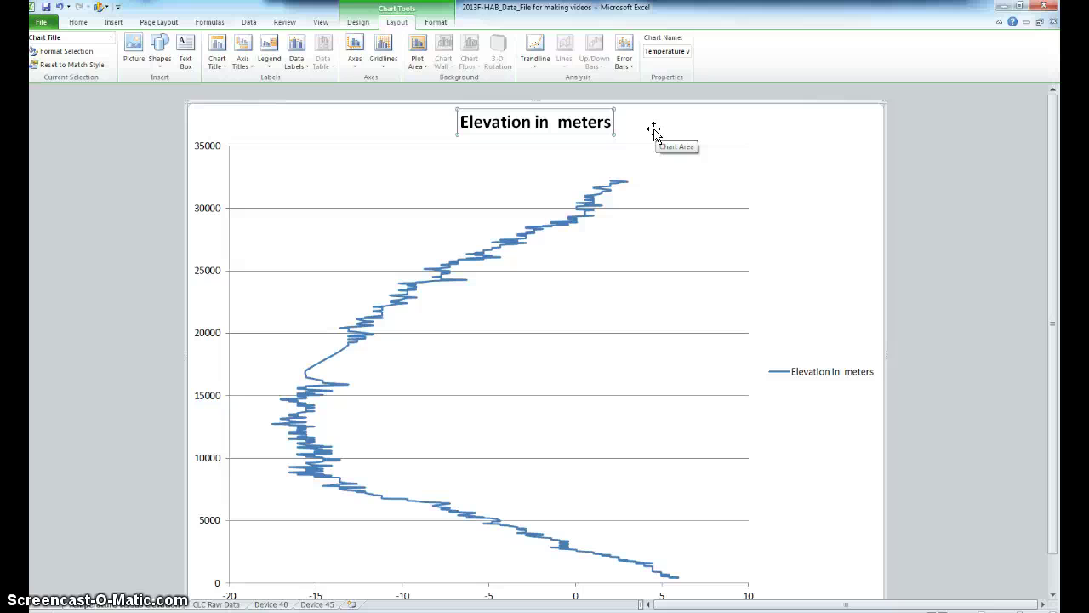
pyautogui.click(596, 123)
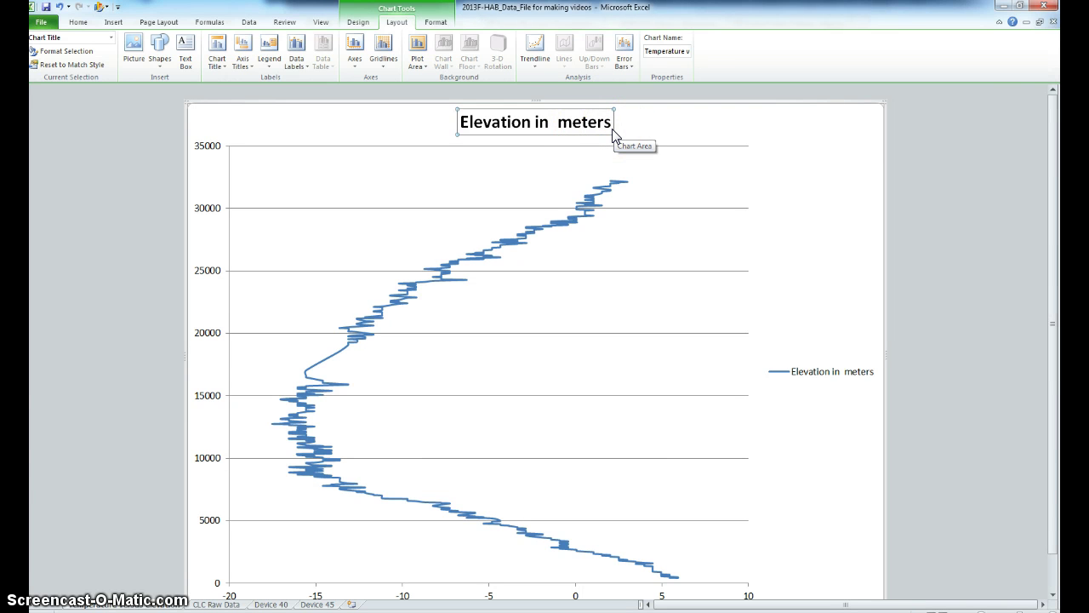
pyautogui.click(609, 124)
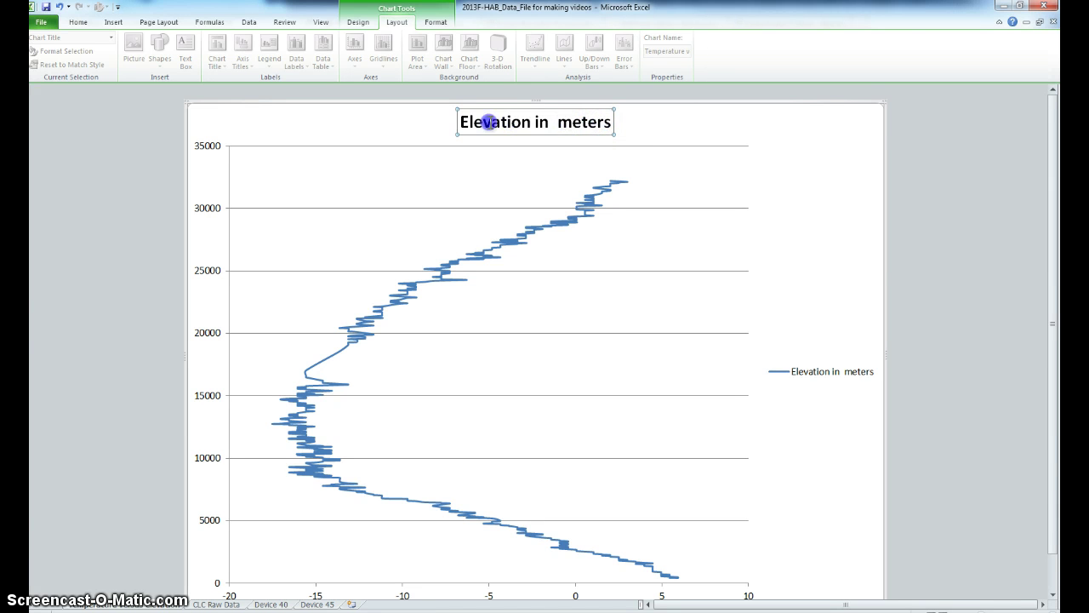
pyautogui.write('Te')
pyautogui.doubleClick(510, 122)
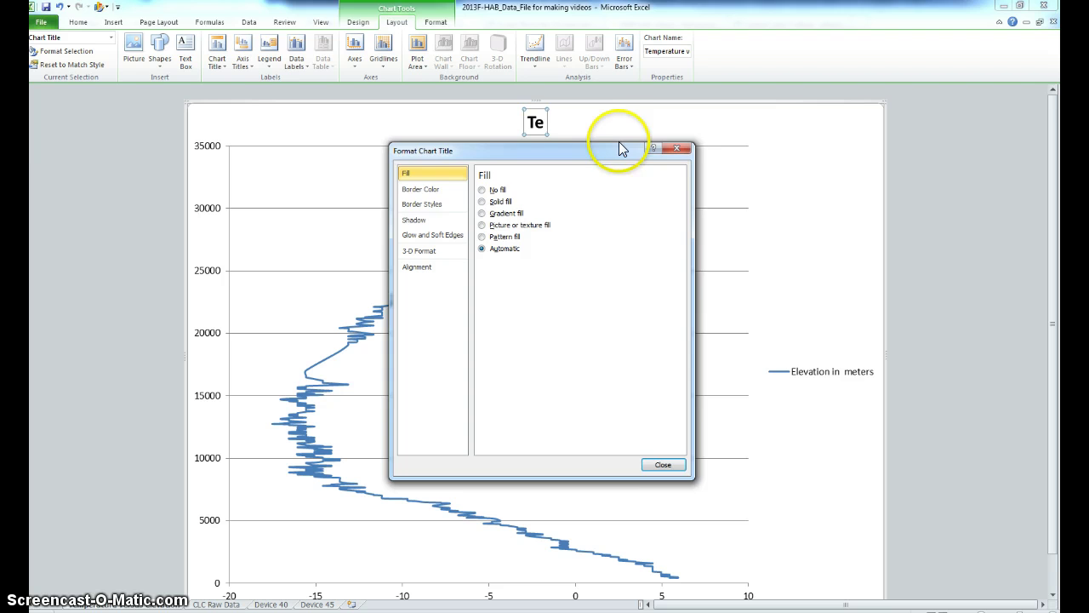
pyautogui.click(677, 149)
pyautogui.doubleClick(539, 123)
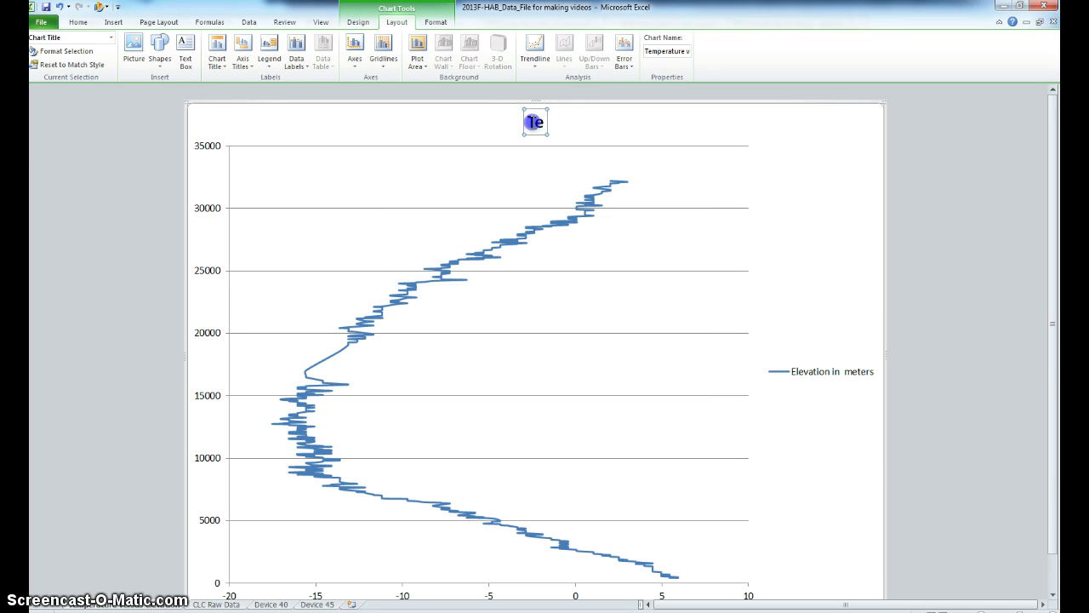
pyautogui.write('T')
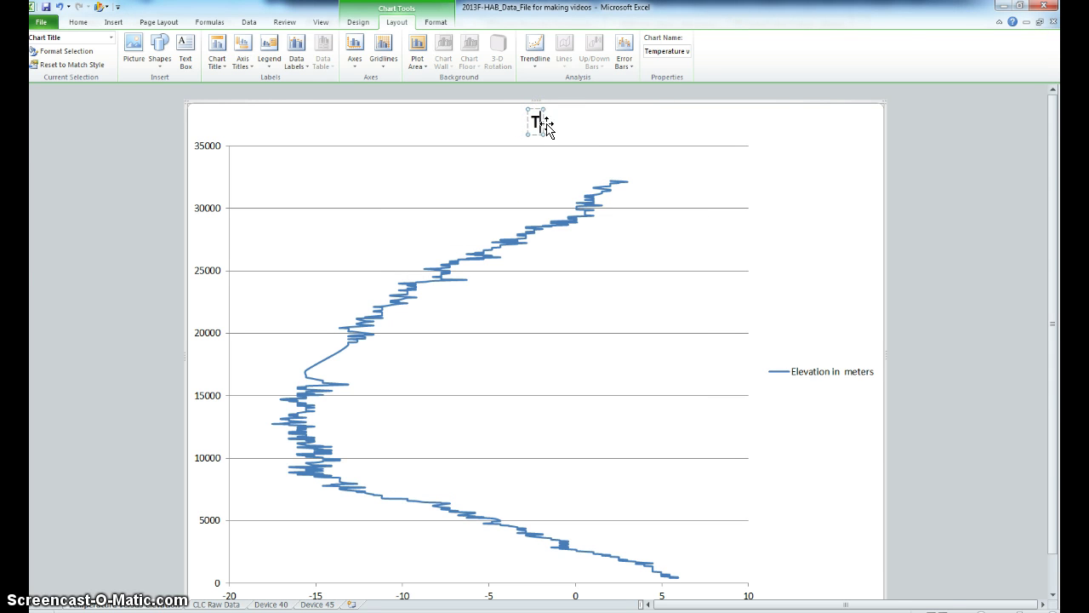
pyautogui.write('emper')
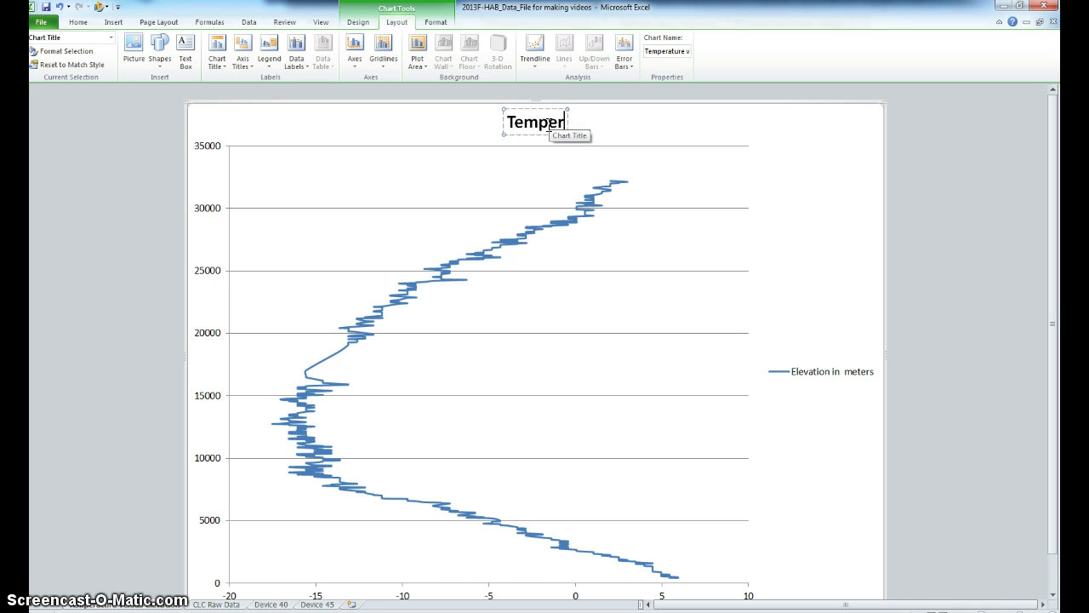
pyautogui.write('ature ve')
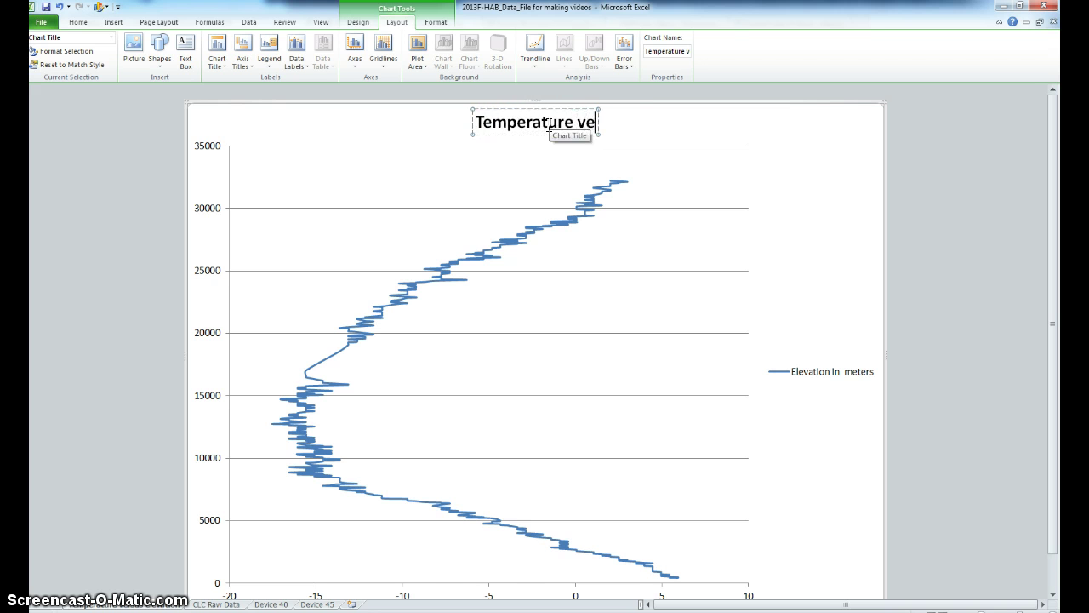
pyautogui.write('rsus Elevations')
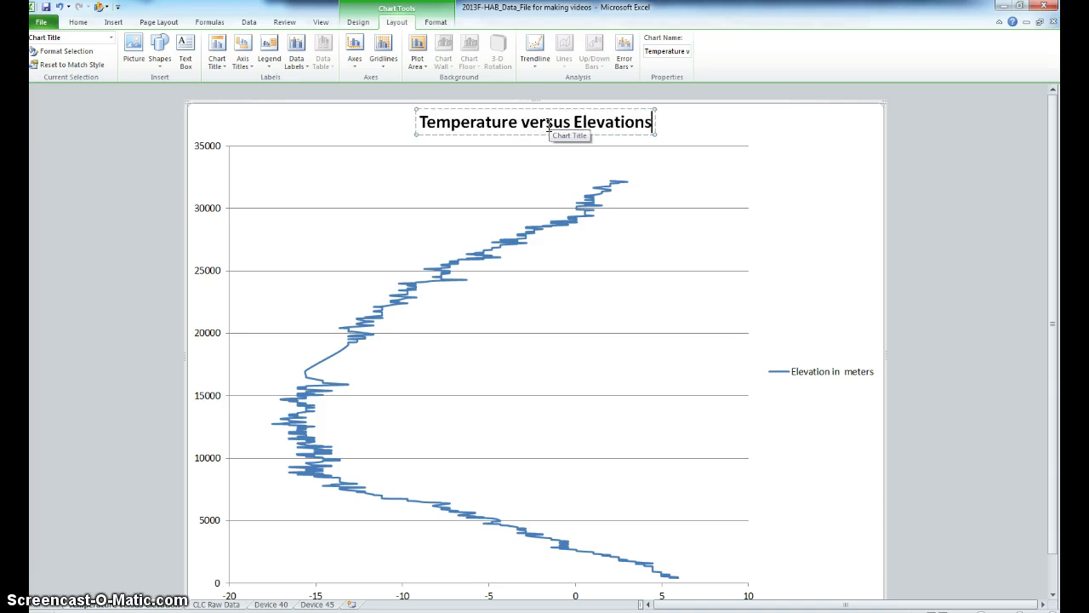
pyautogui.press('BackSpace')
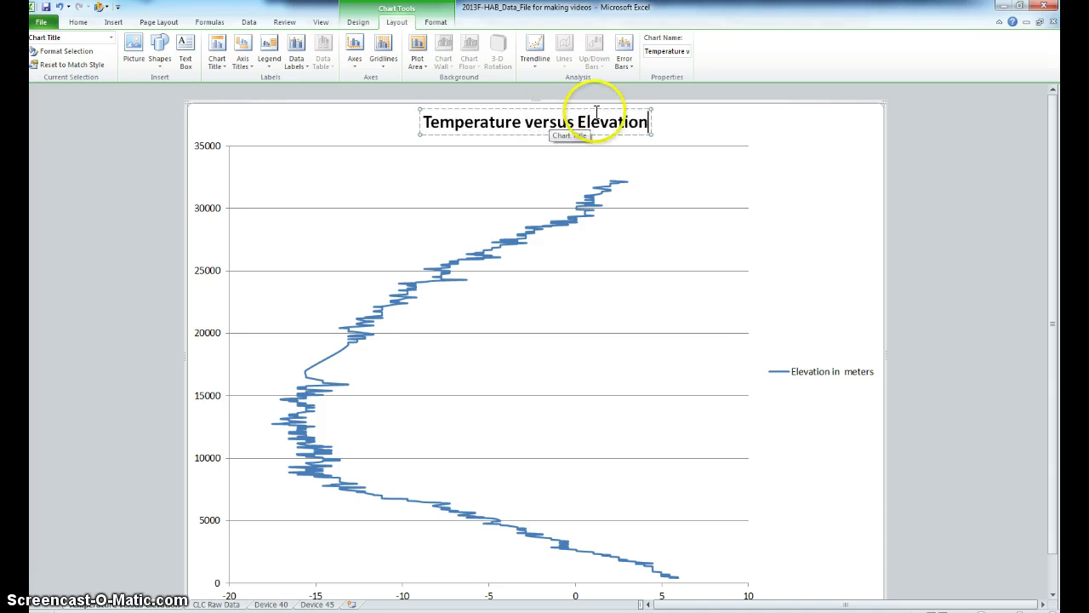
# - Leave the chart title and delete the "Elevation in meters" legend from the chart
pyautogui.click(684, 126)
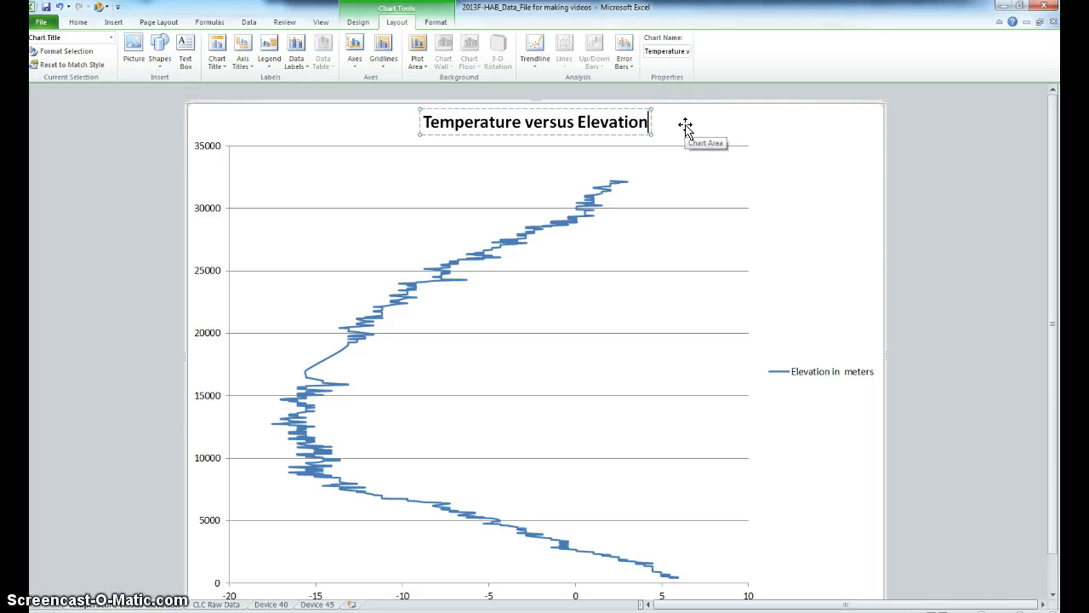
pyautogui.click(685, 127)
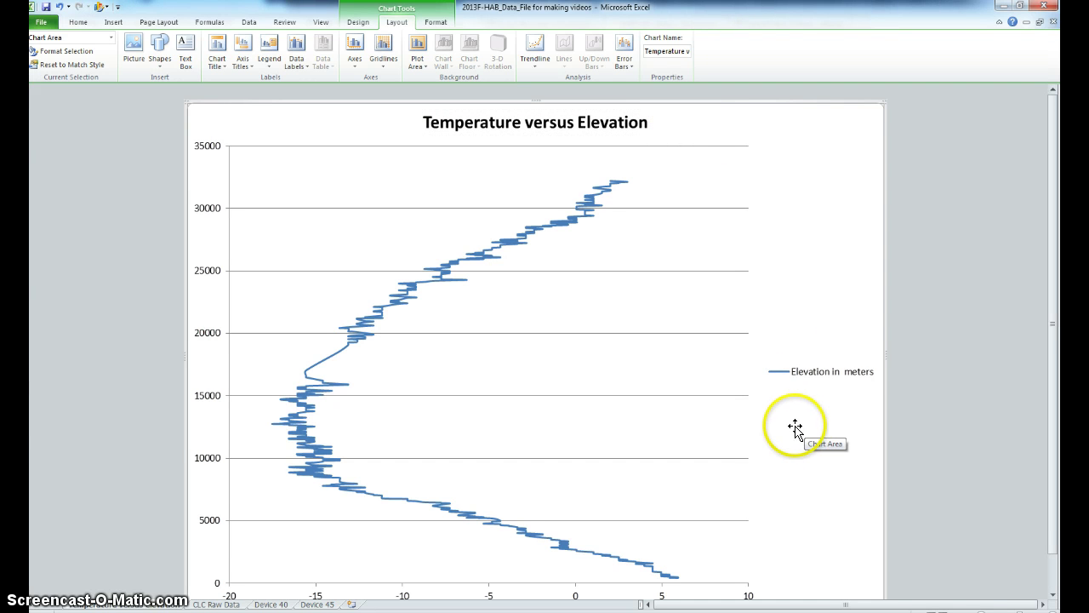
pyautogui.click(827, 372)
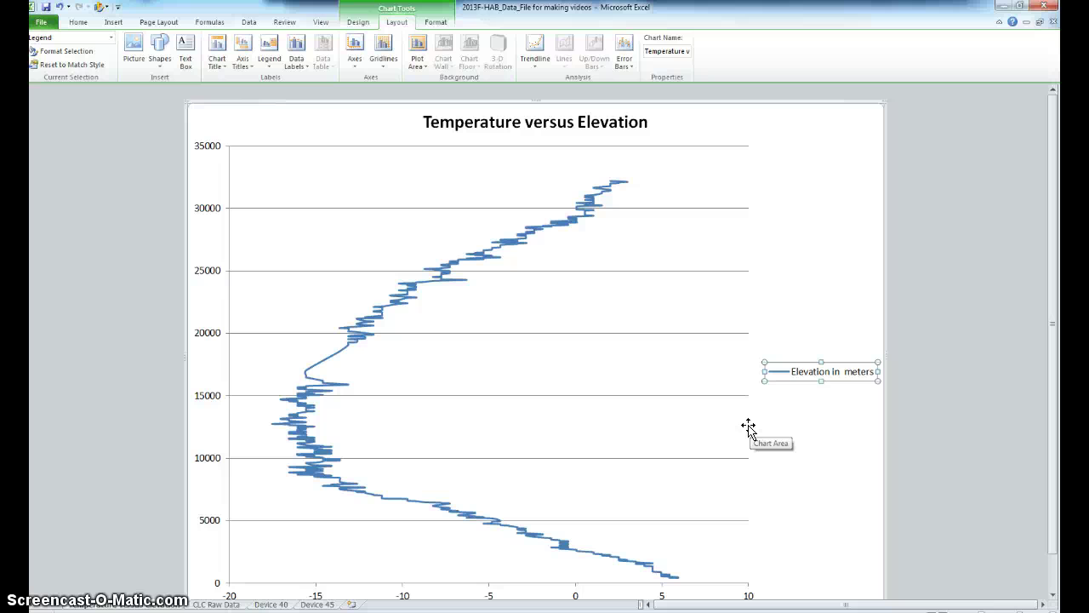
pyautogui.click(834, 371)
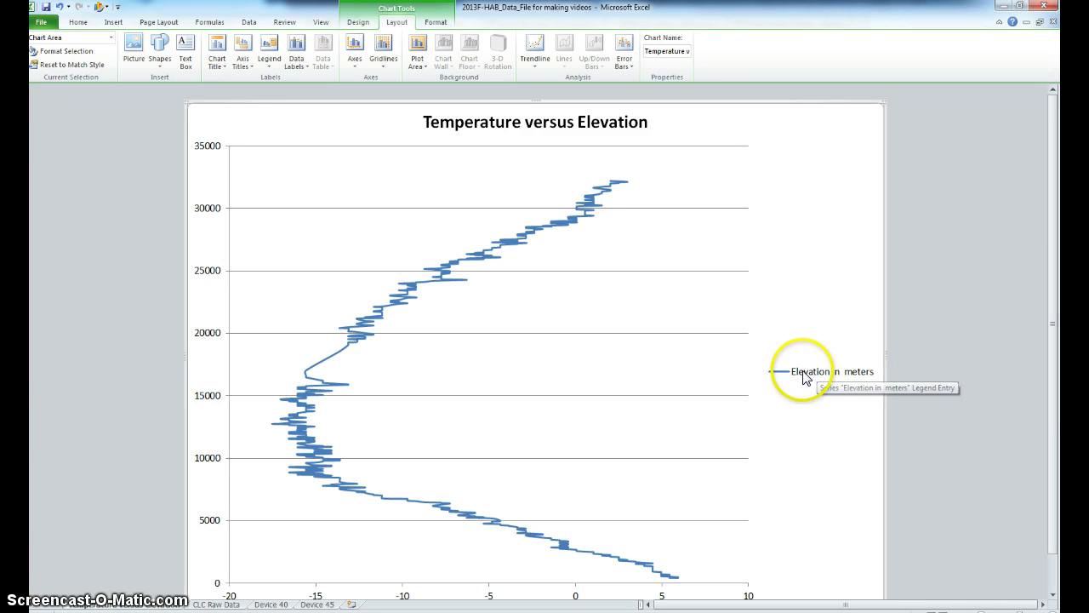
pyautogui.click(812, 374)
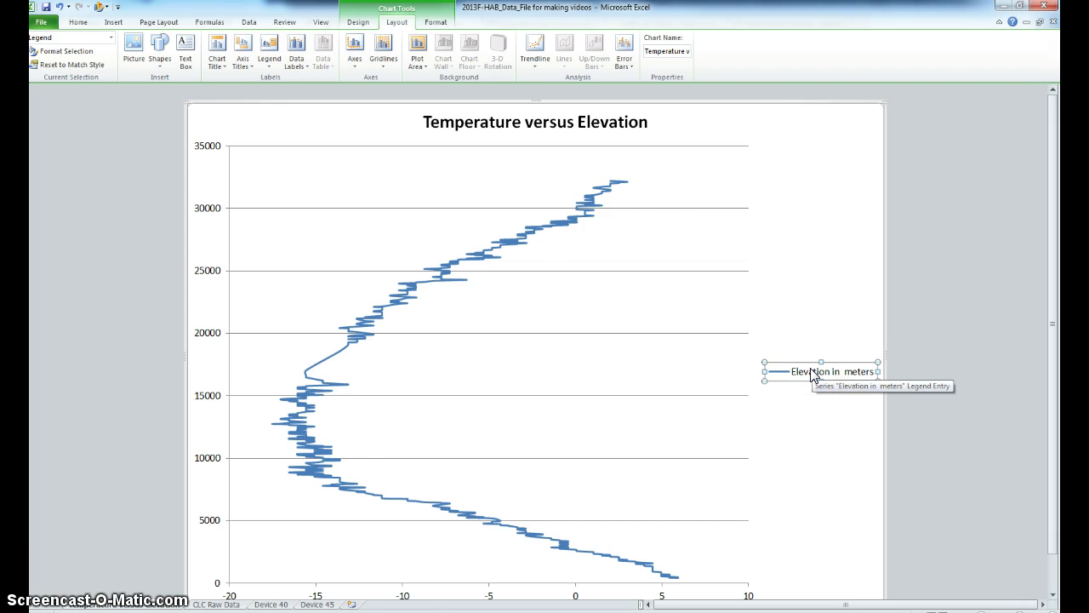
pyautogui.press('Delete')
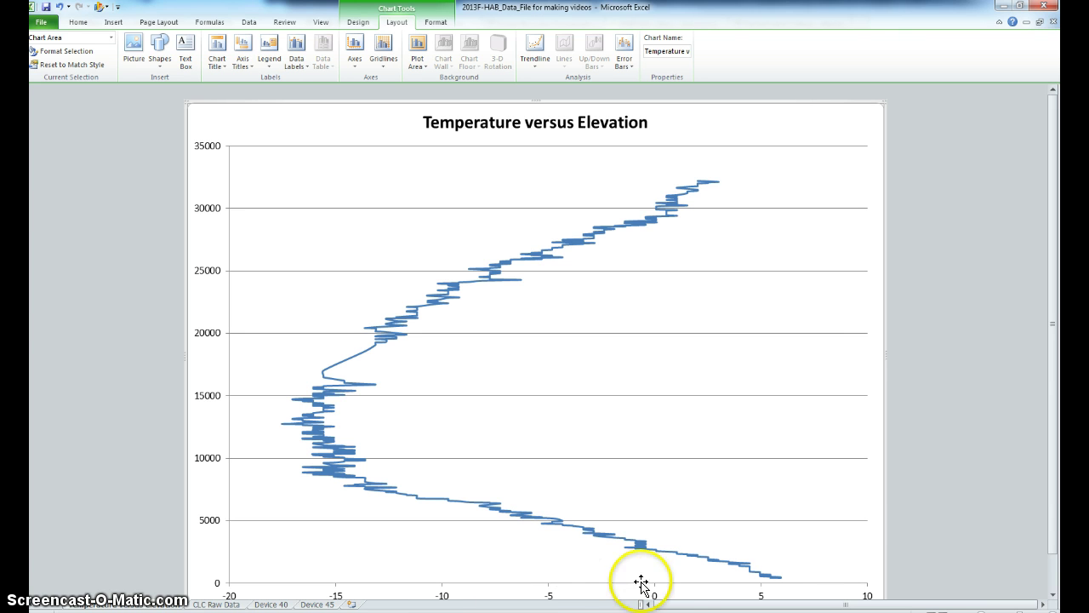
# - Add a primary horizontal axis title to the chart, placed below the axis
pyautogui.moveTo(1052, 490); pyautogui.dragTo(1052, 522)
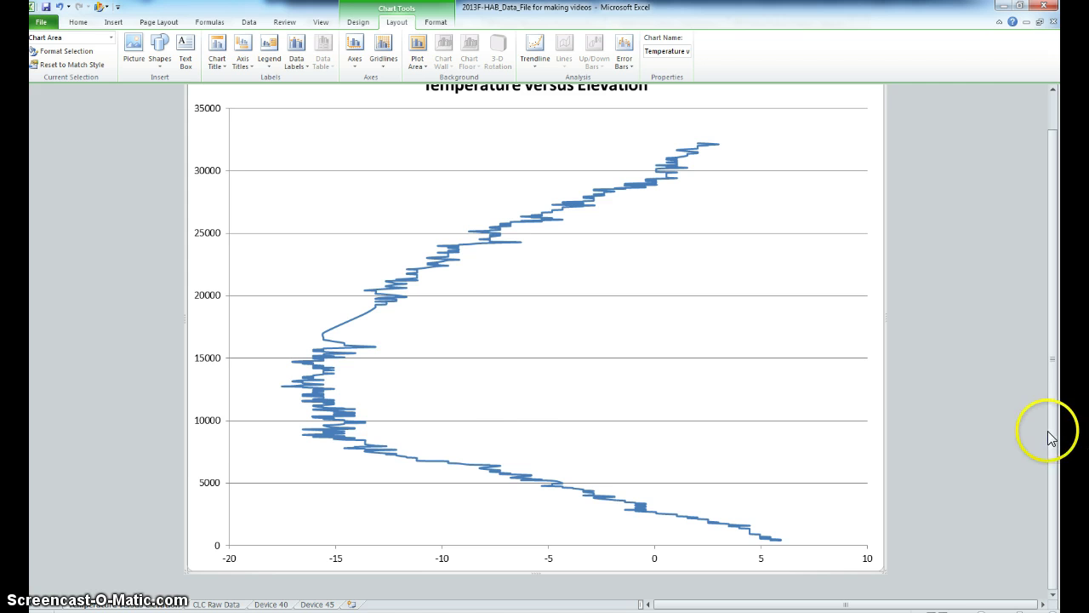
pyautogui.moveTo(1053, 437); pyautogui.dragTo(1052, 406)
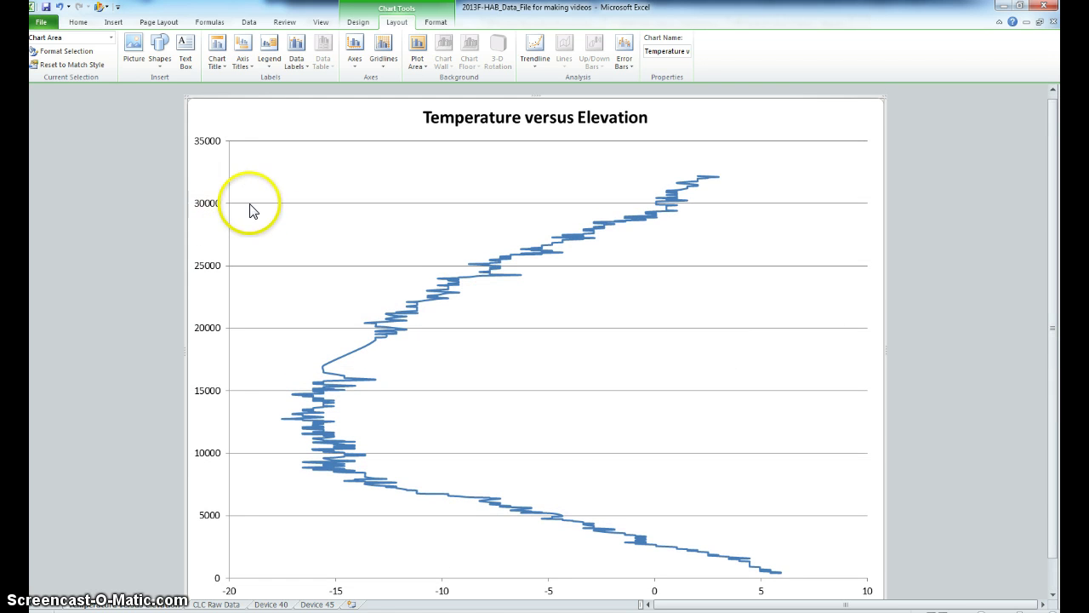
pyautogui.click(250, 66)
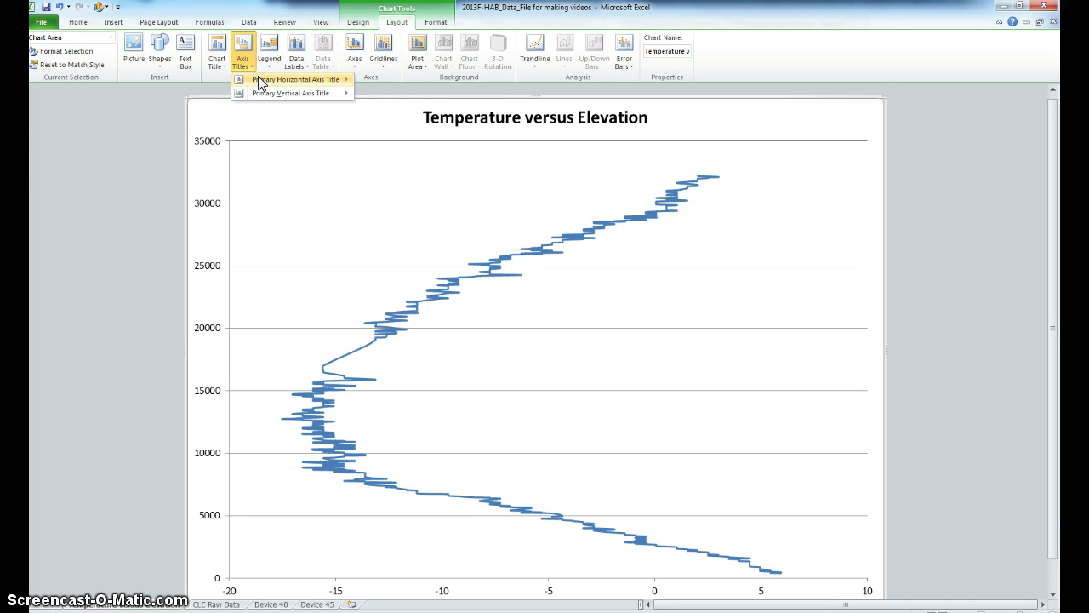
pyautogui.moveTo(262, 84)
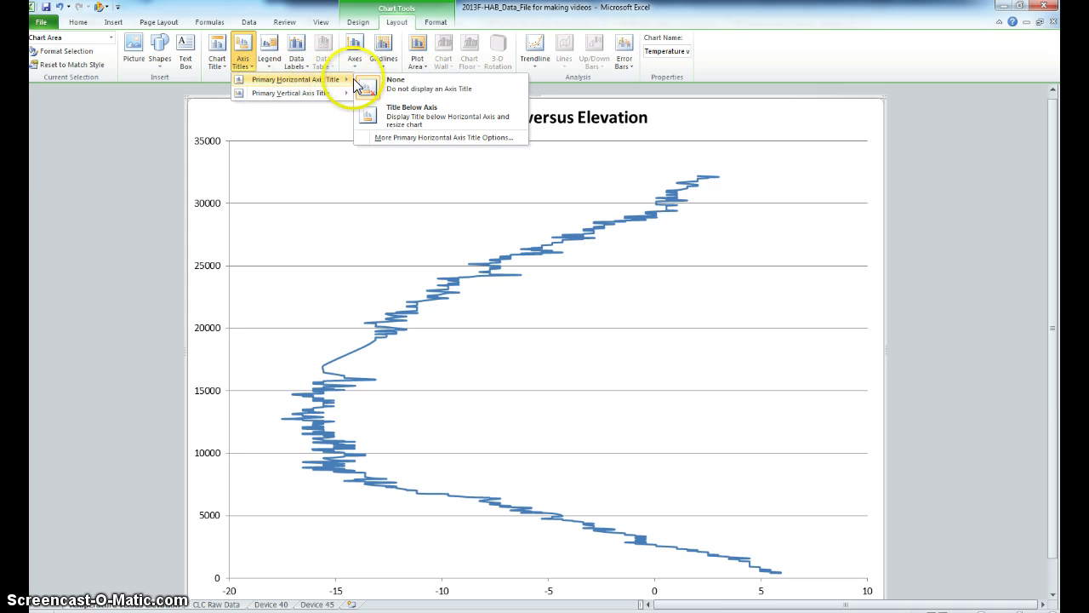
pyautogui.click(395, 113)
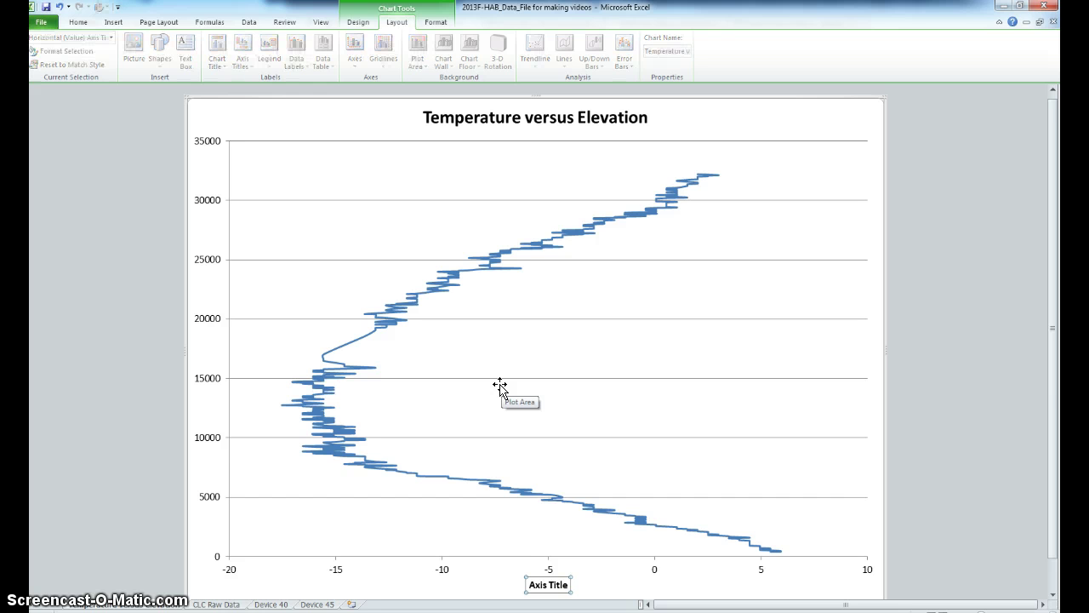
# - Replace the horizontal axis title's placeholder text with "Temperature (Degrees C)" and dismiss the formatting dialog
pyautogui.click(562, 584)
pyautogui.click(522, 586)
pyautogui.click(554, 584)
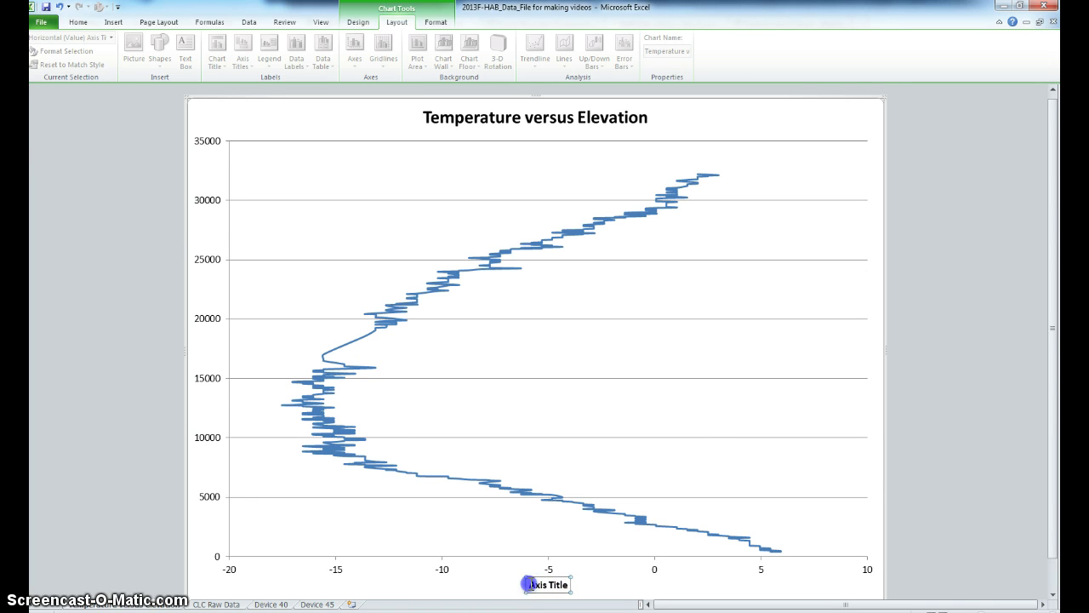
pyautogui.doubleClick(527, 585)
pyautogui.doubleClick(549, 584)
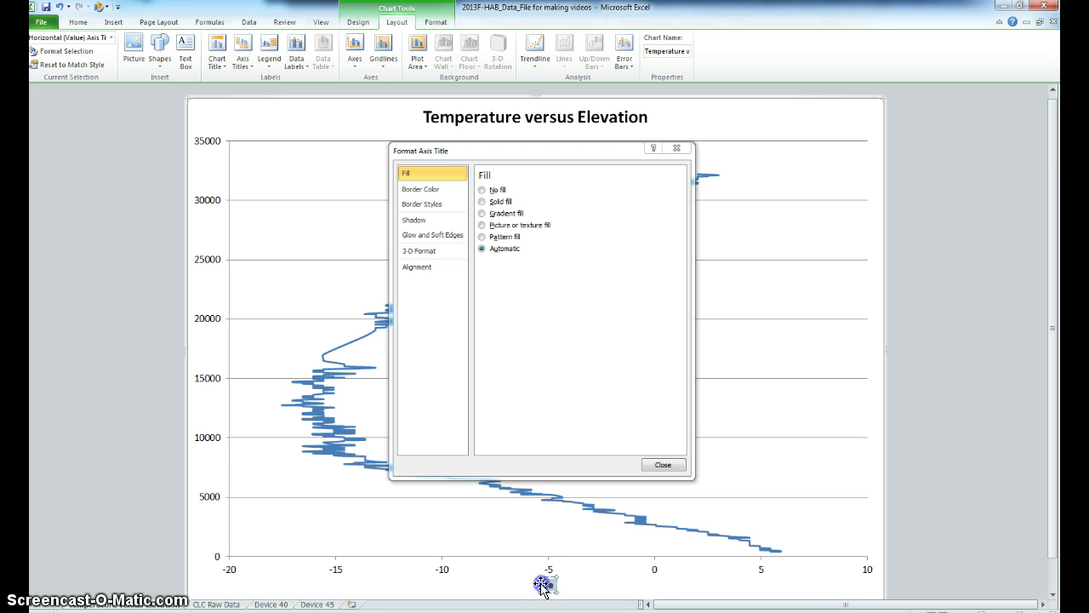
pyautogui.write('Temperature')
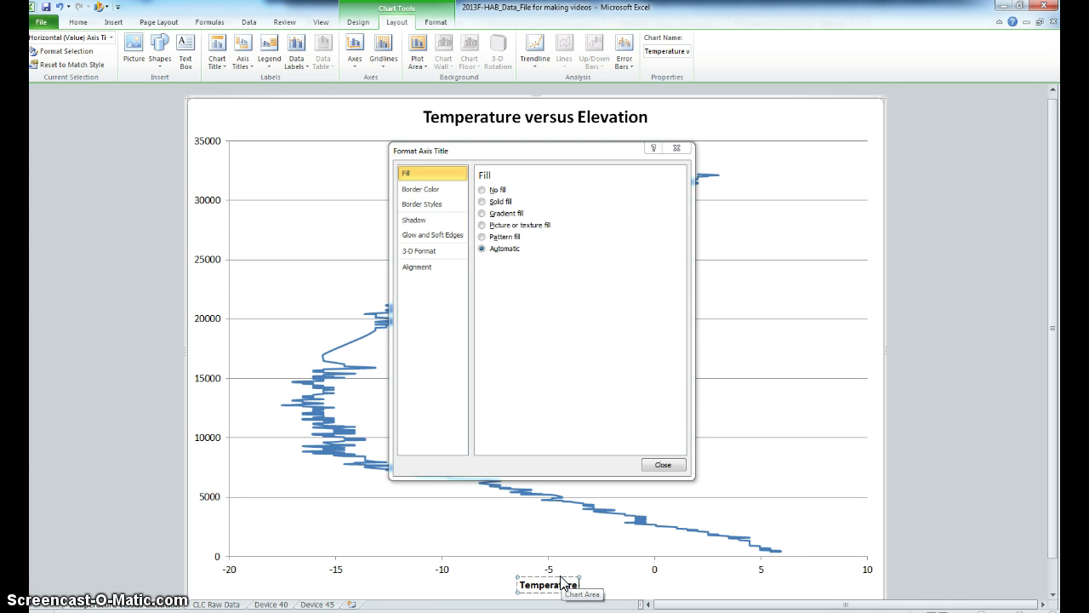
pyautogui.write(' (Degrees C)')
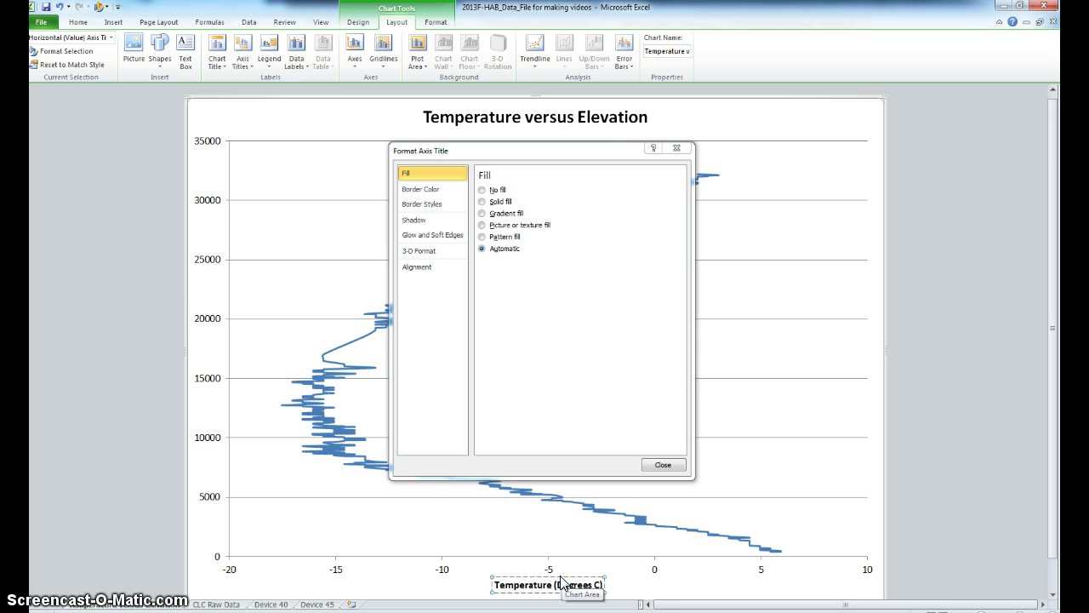
pyautogui.click(665, 590)
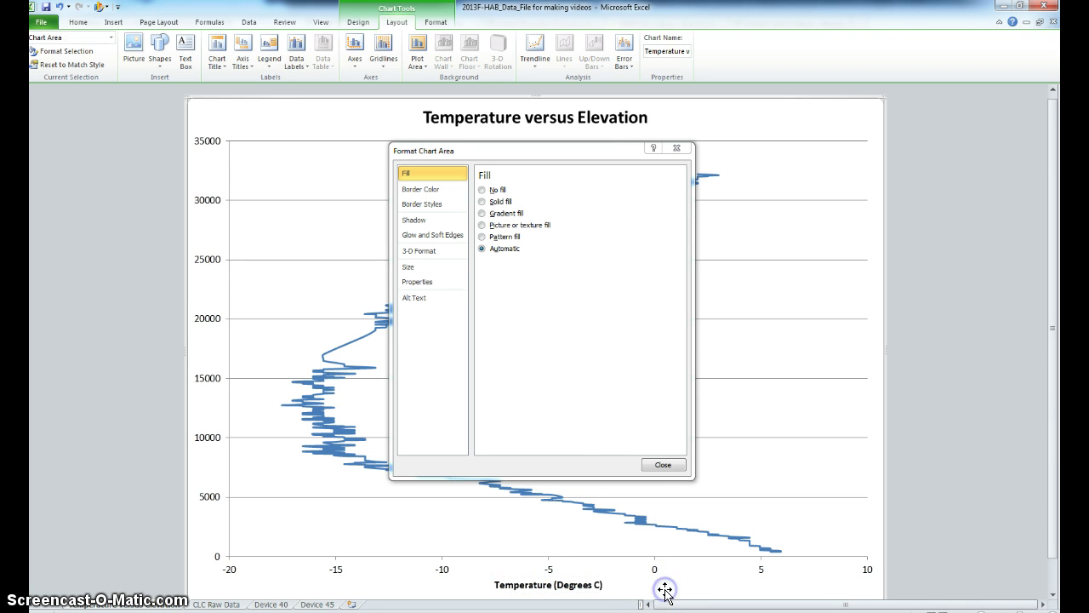
pyautogui.click(663, 465)
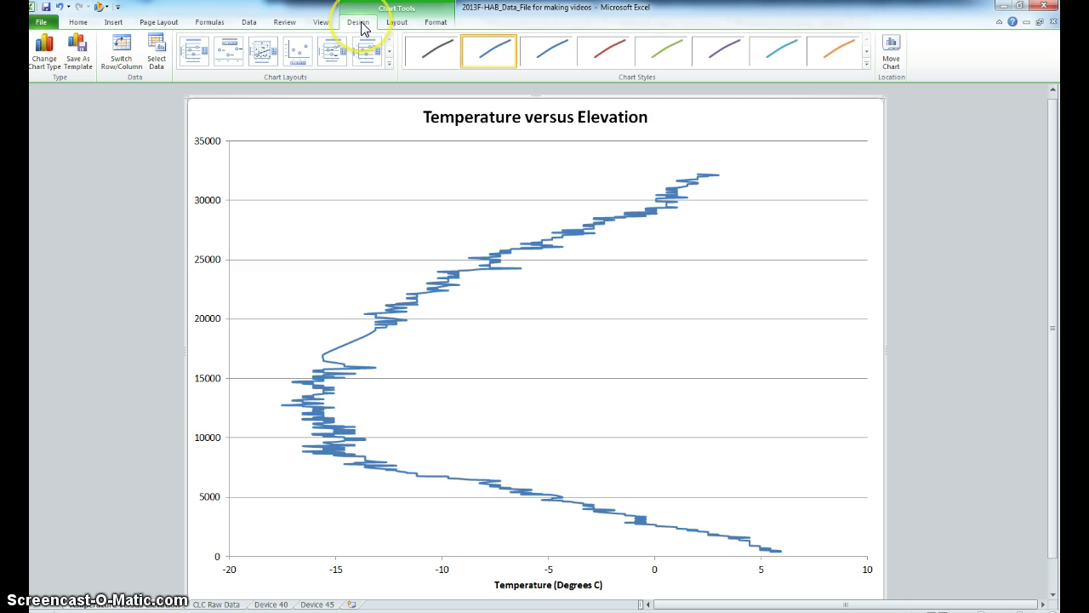
# - Add a primary vertical axis title to the chart using the Rotated Title option
pyautogui.click(396, 23)
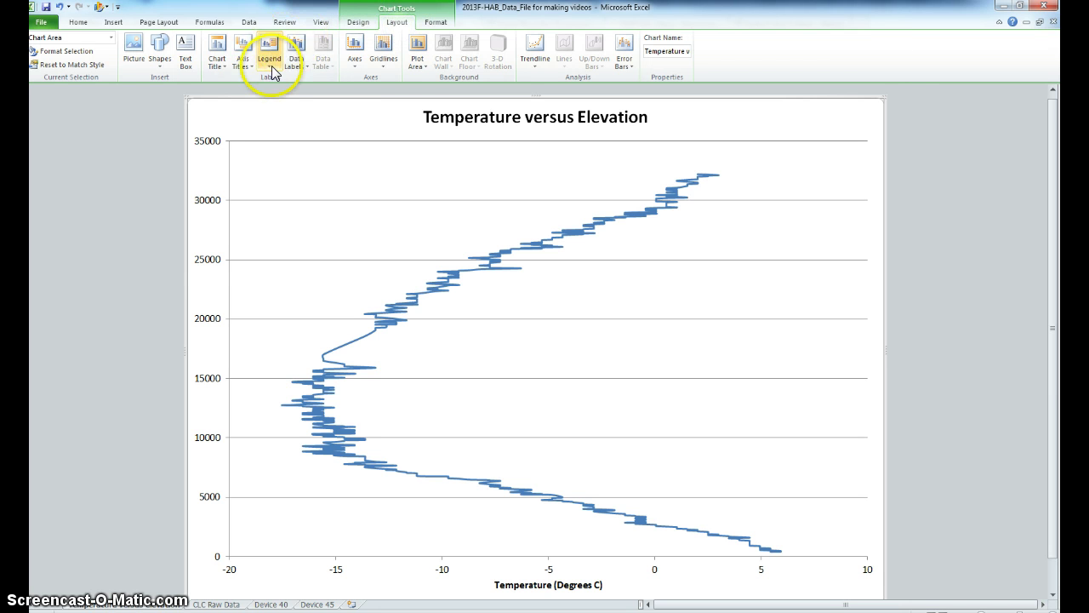
pyautogui.click(244, 59)
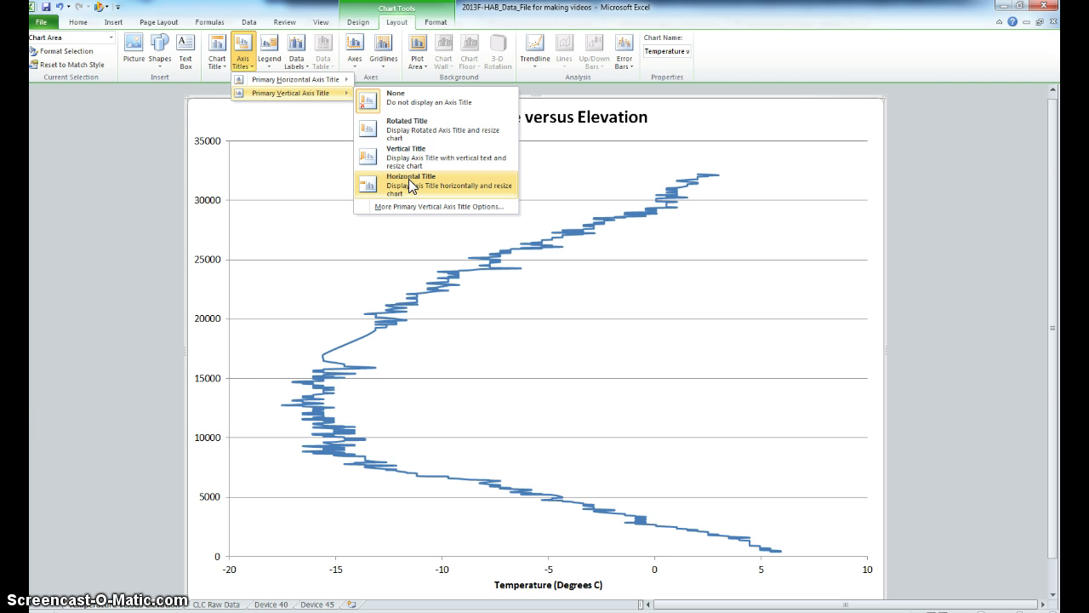
pyautogui.click(403, 136)
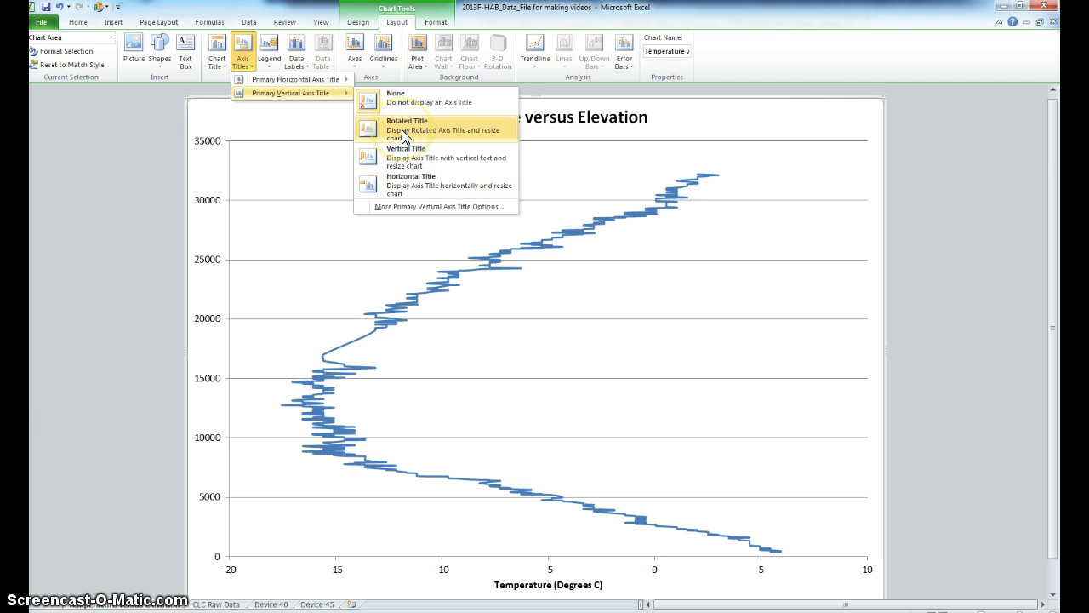
pyautogui.click(404, 136)
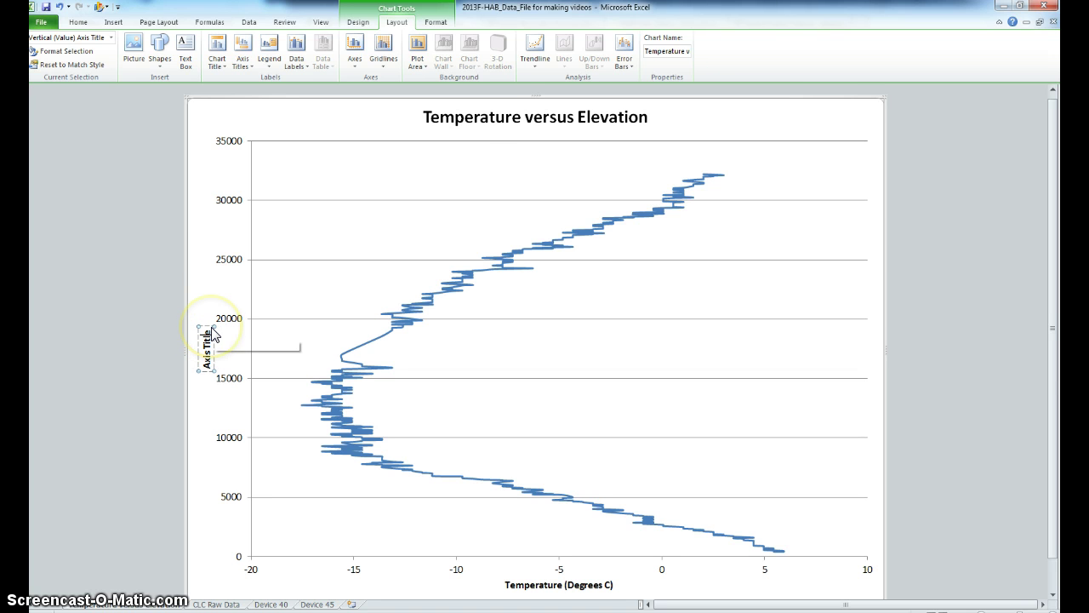
# - Replace the vertical axis title's placeholder text with "Elevation (m)"
pyautogui.click(209, 331)
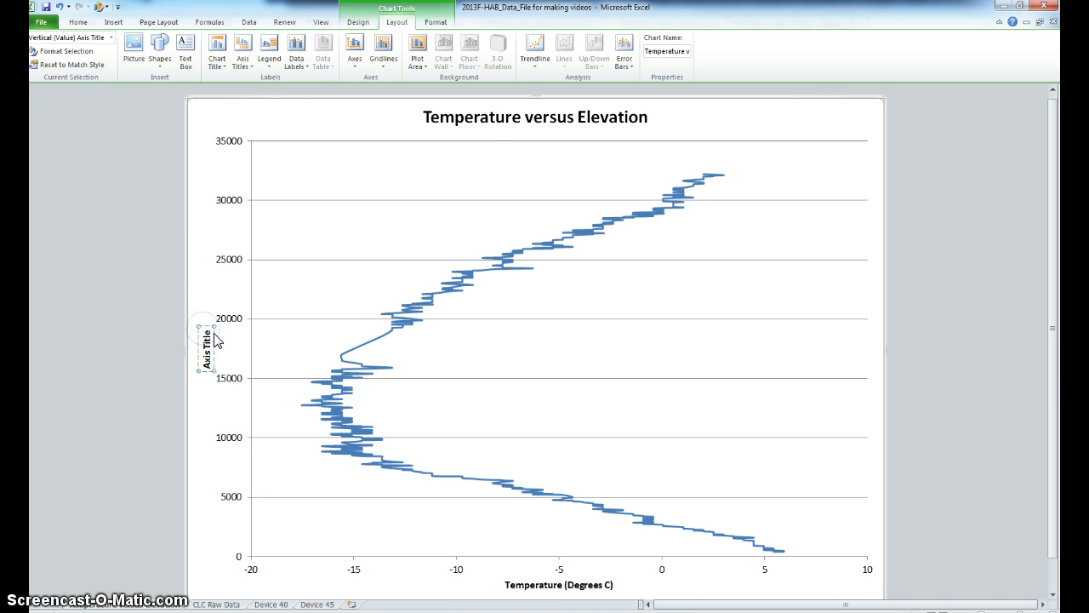
pyautogui.press('BackSpace')
pyautogui.press('BackSpace')
pyautogui.press('BackSpace')
pyautogui.press('BackSpace')
pyautogui.press('BackSpace')
pyautogui.press('BackSpace')
pyautogui.press('BackSpace')
pyautogui.press('BackSpace')
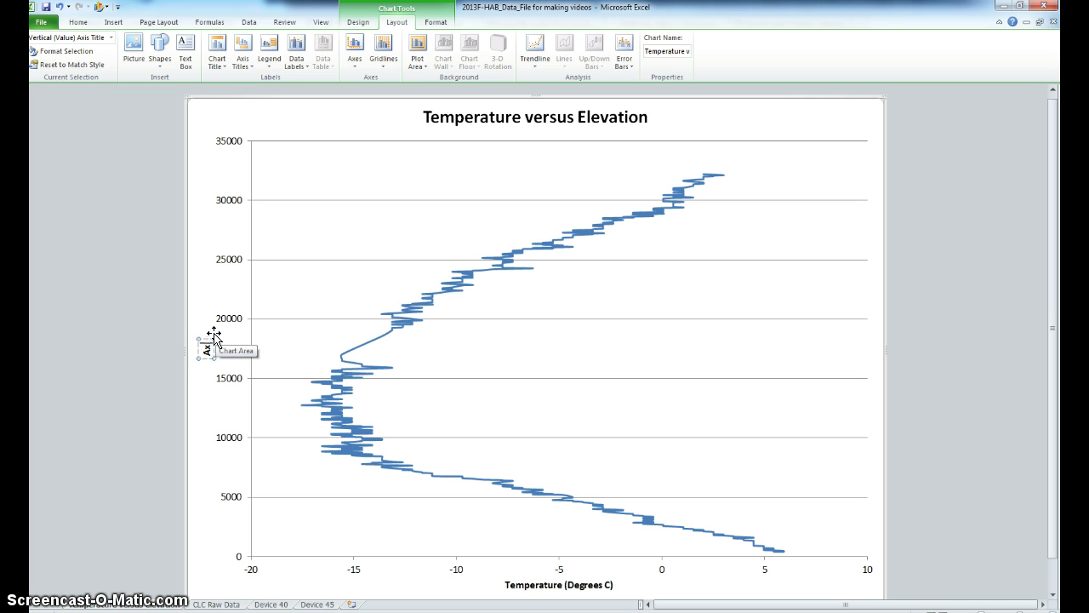
pyautogui.write('Elevation ')
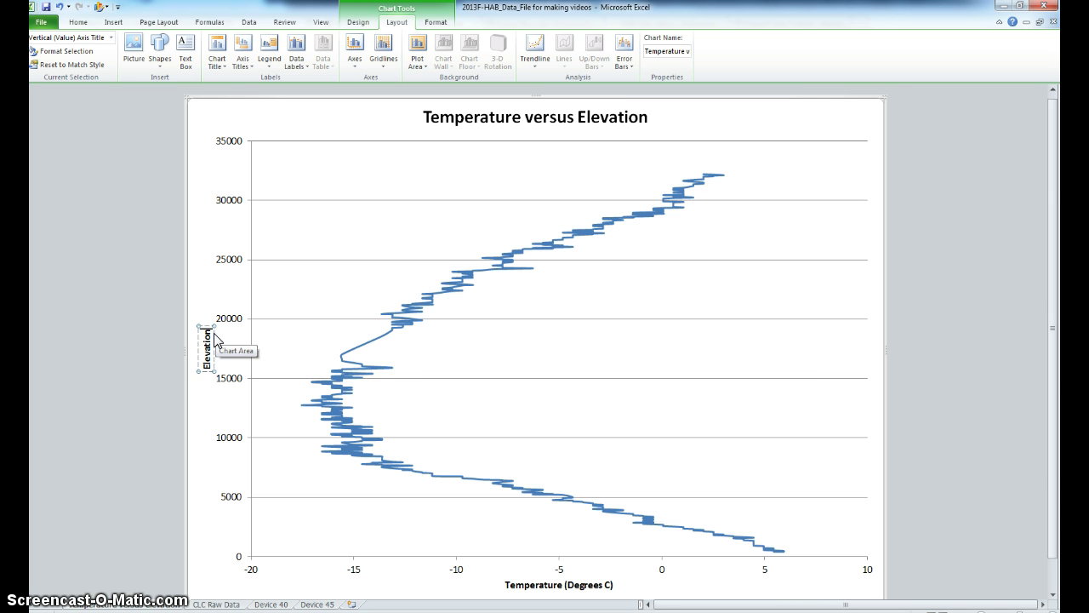
pyautogui.write('(m')
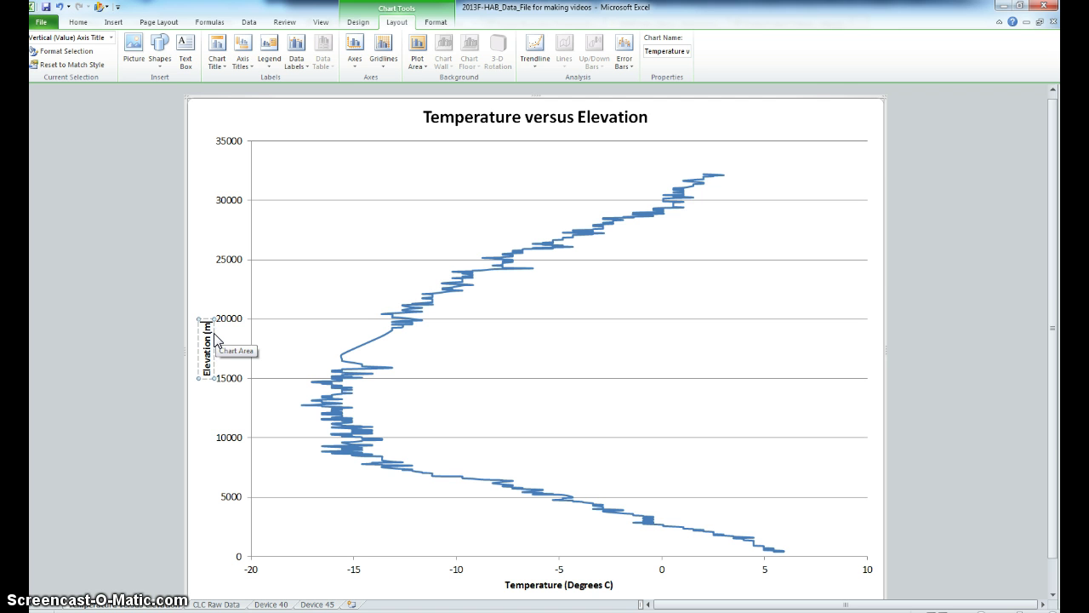
pyautogui.write(')')
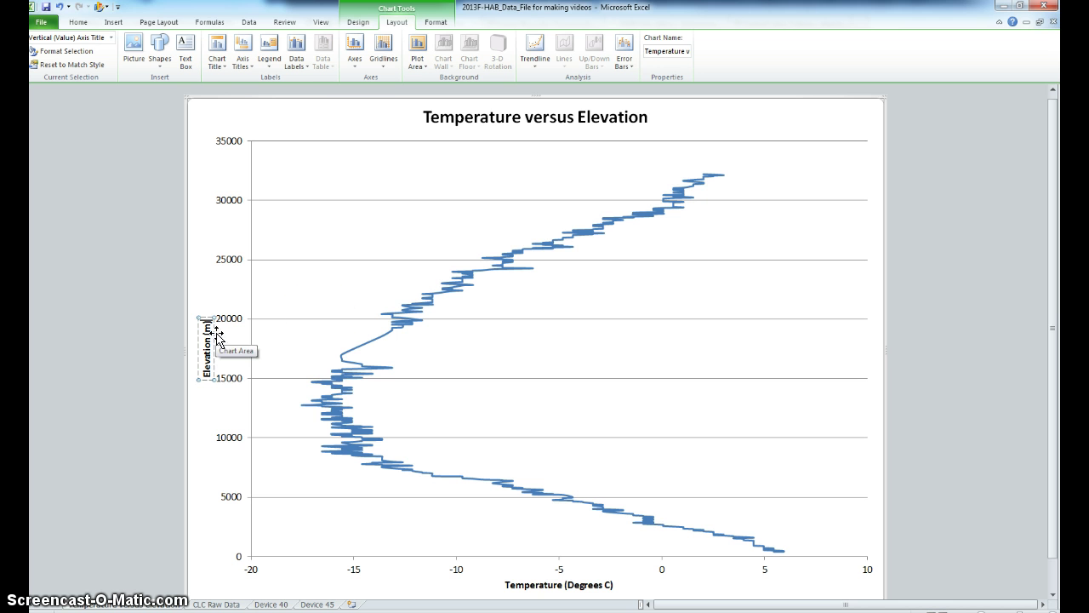
pyautogui.click(265, 377)
pyautogui.click(284, 362)
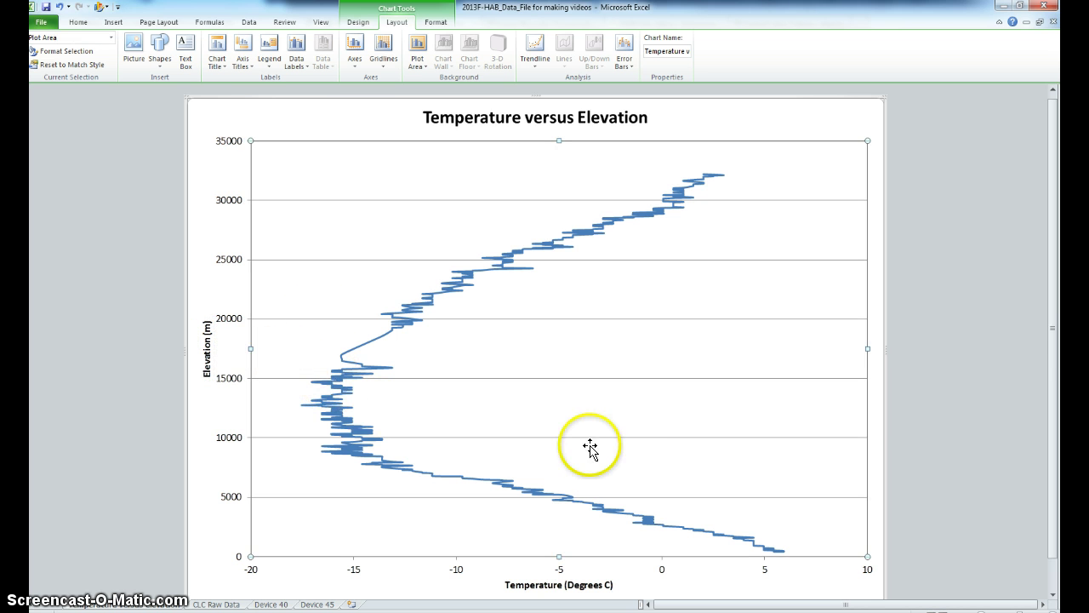
pyautogui.moveTo(1052, 332); pyautogui.dragTo(1052, 419)
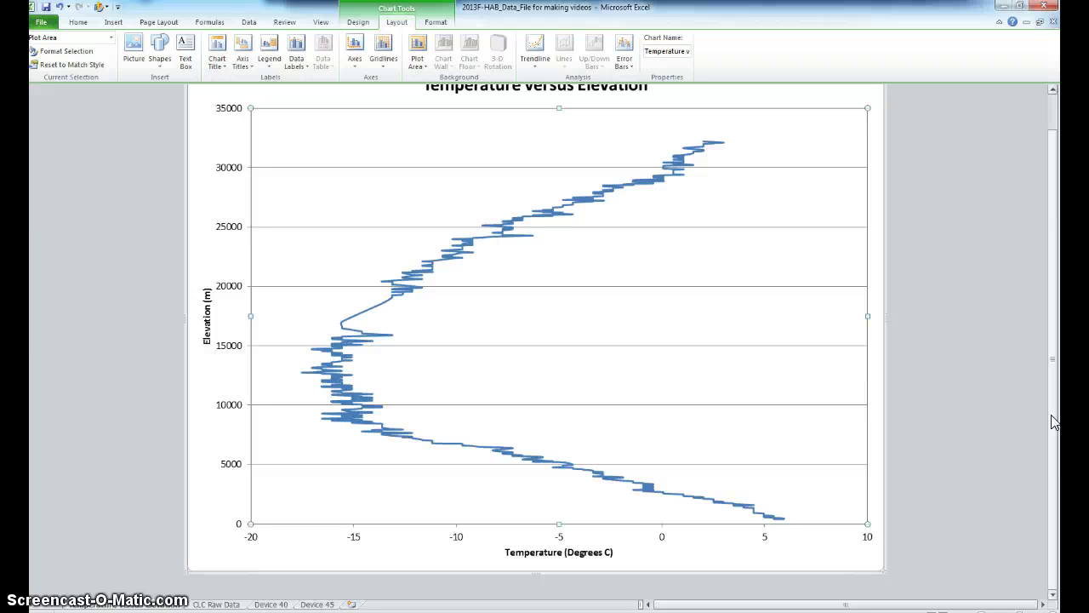
pyautogui.moveTo(1052, 423); pyautogui.dragTo(1056, 382)
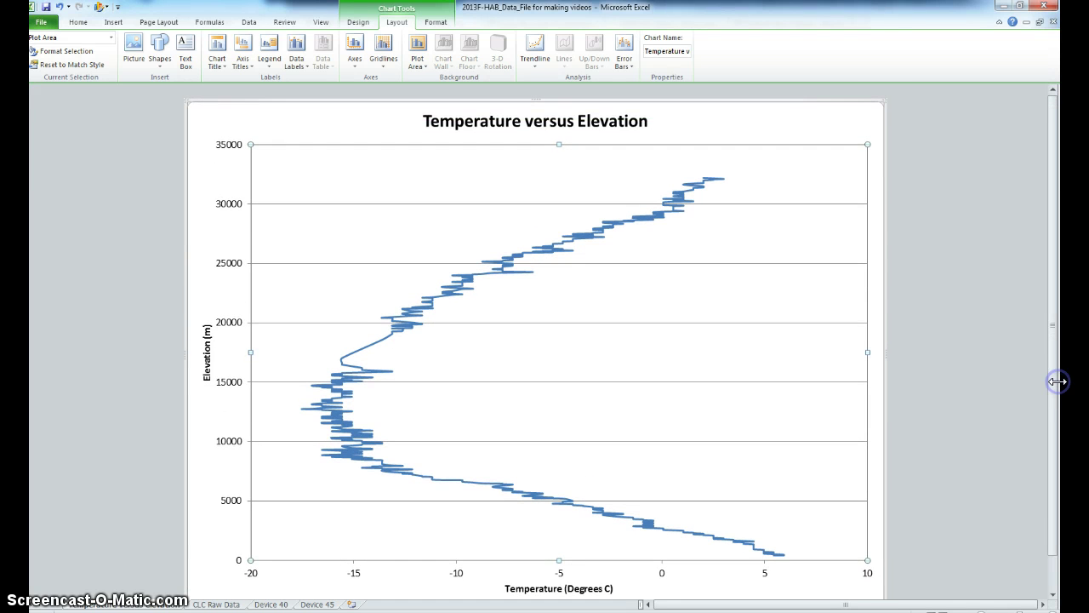